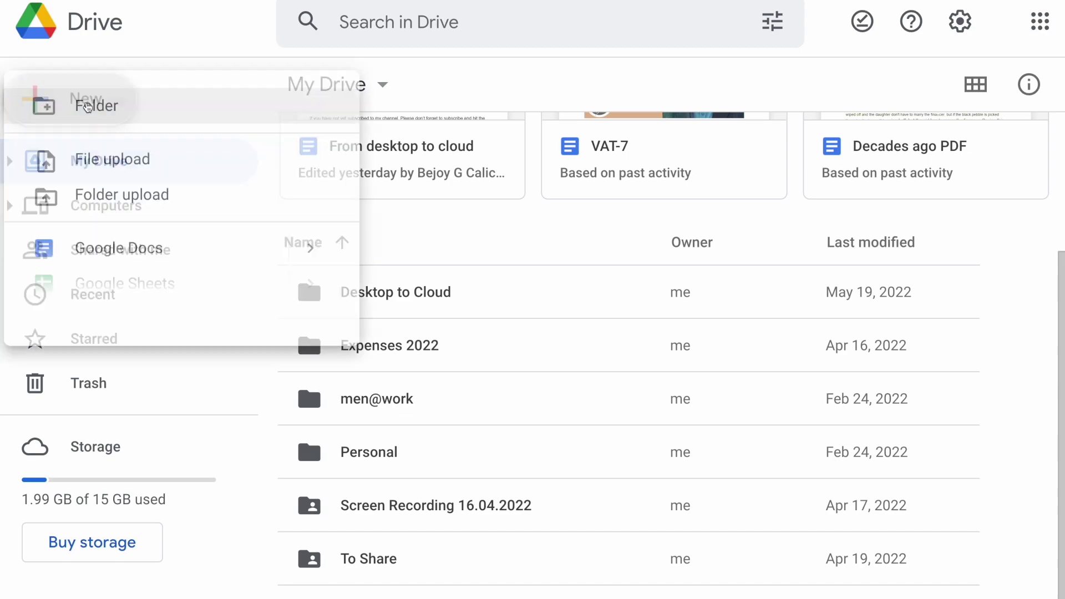
{"action": "left_click", "coordinate": [131, 169]}
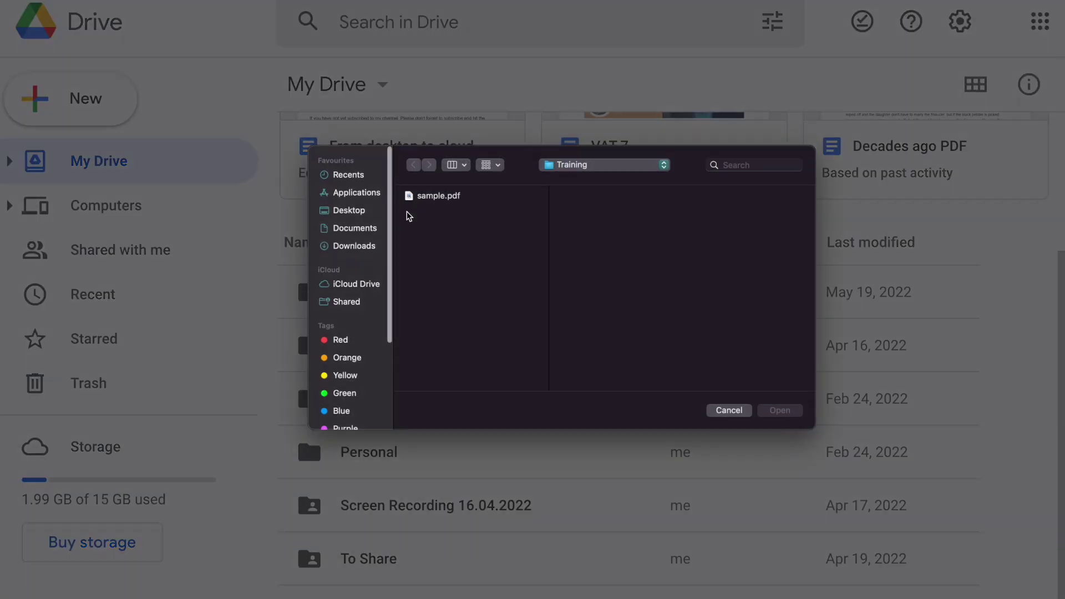
{"action": "left_click", "coordinate": [434, 200]}
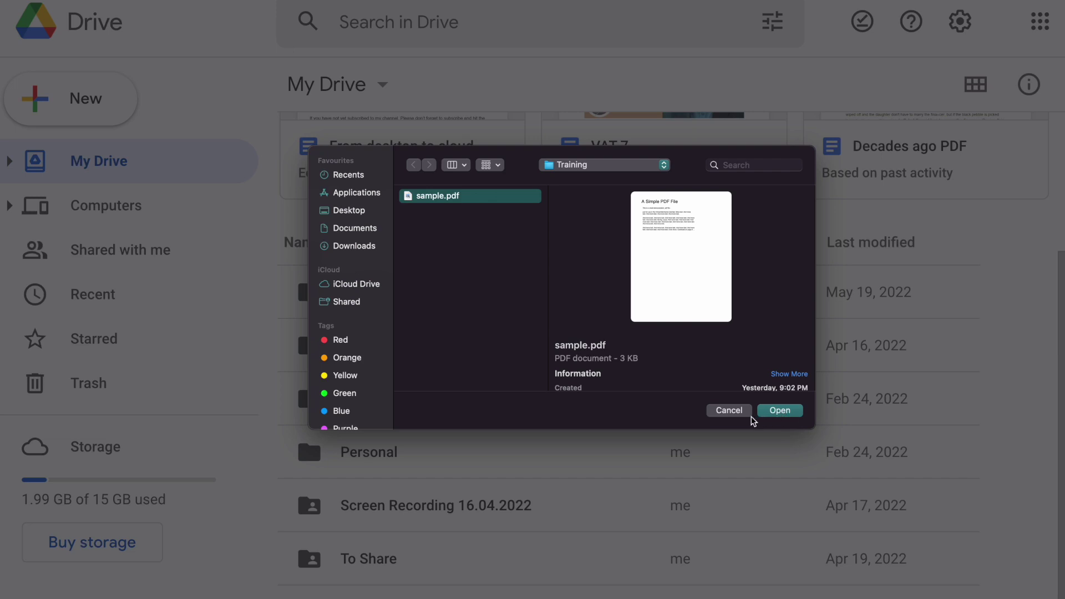
{"action": "left_click", "coordinate": [729, 411]}
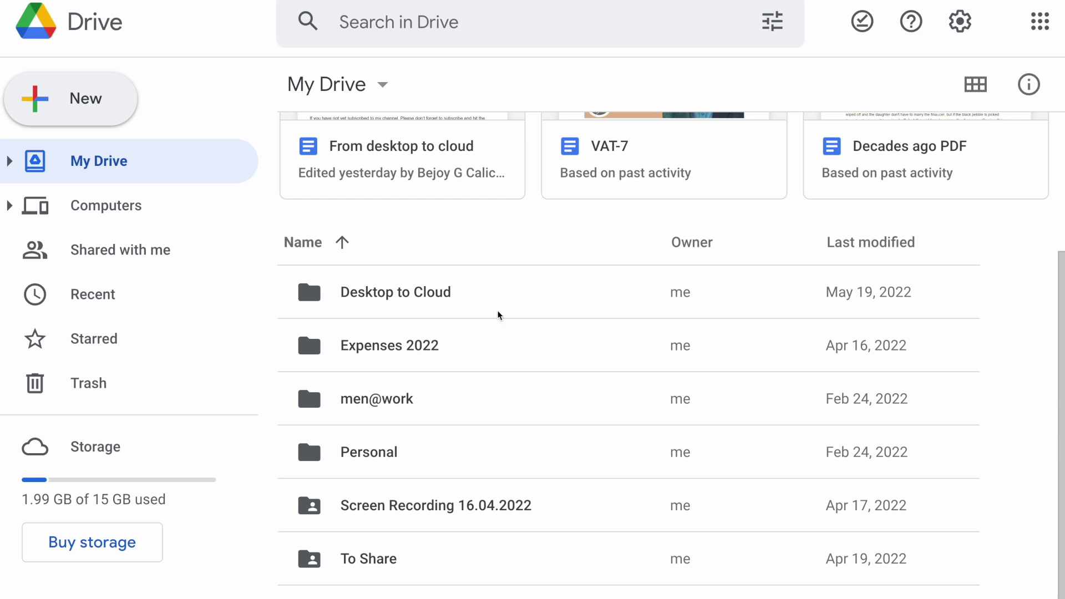
- Open the Expenses 2022 folder and upload sample.pdf from the Training folder into it
{"action": "left_click", "coordinate": [419, 357]}
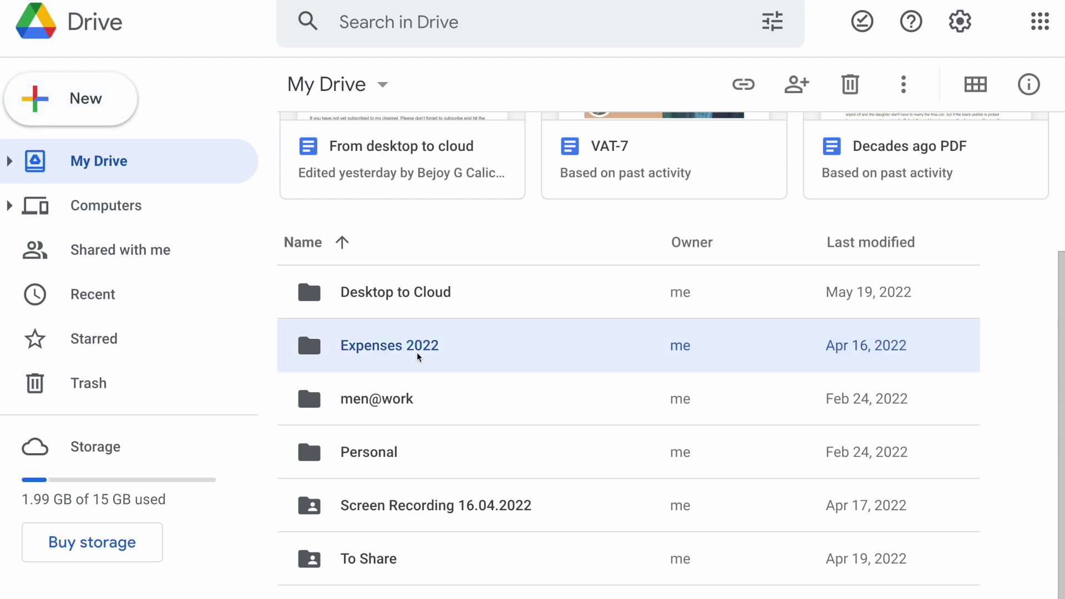
{"action": "double_click", "coordinate": [434, 346]}
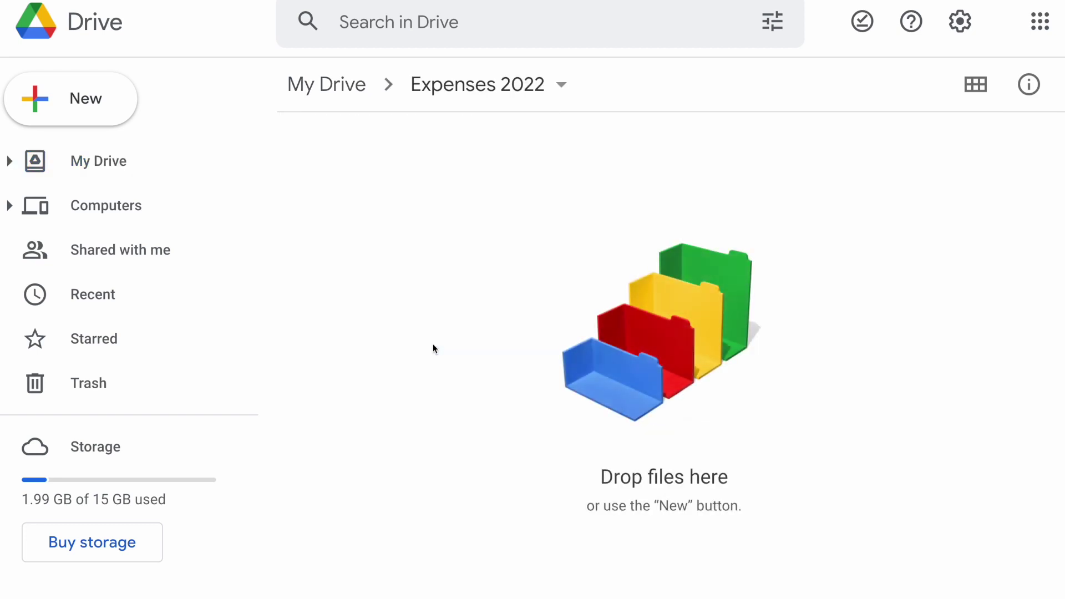
{"action": "left_click", "coordinate": [78, 105]}
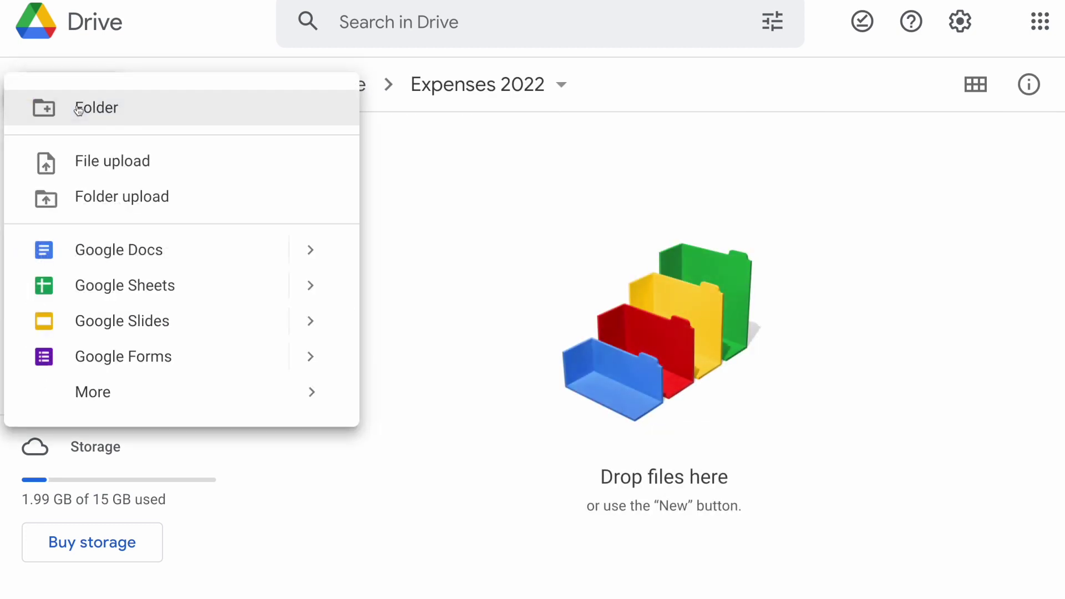
{"action": "left_click", "coordinate": [117, 161]}
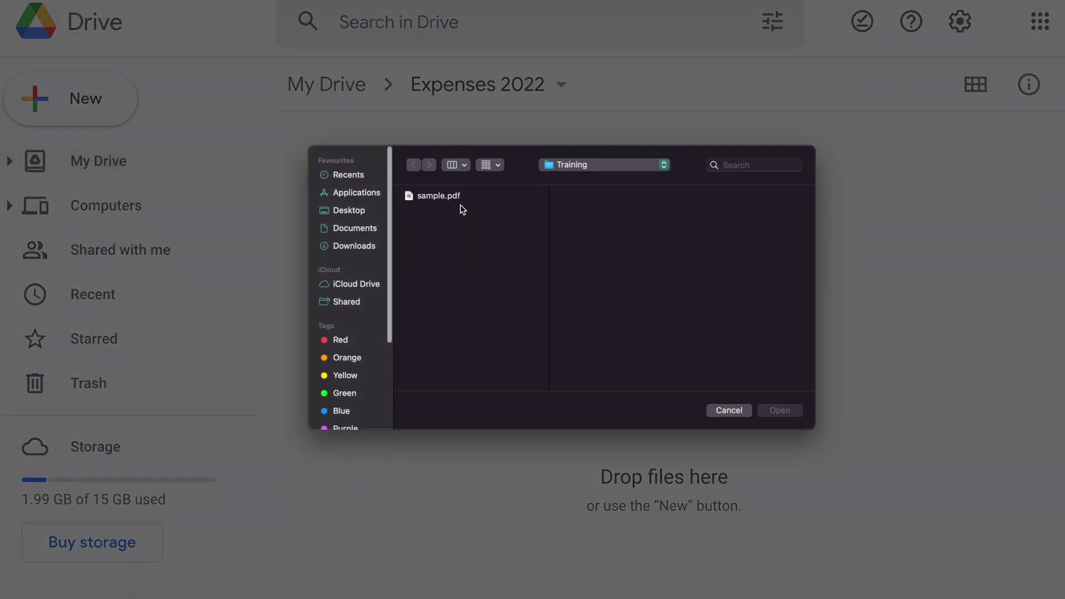
{"action": "left_click", "coordinate": [449, 197]}
{"action": "left_click", "coordinate": [782, 411]}
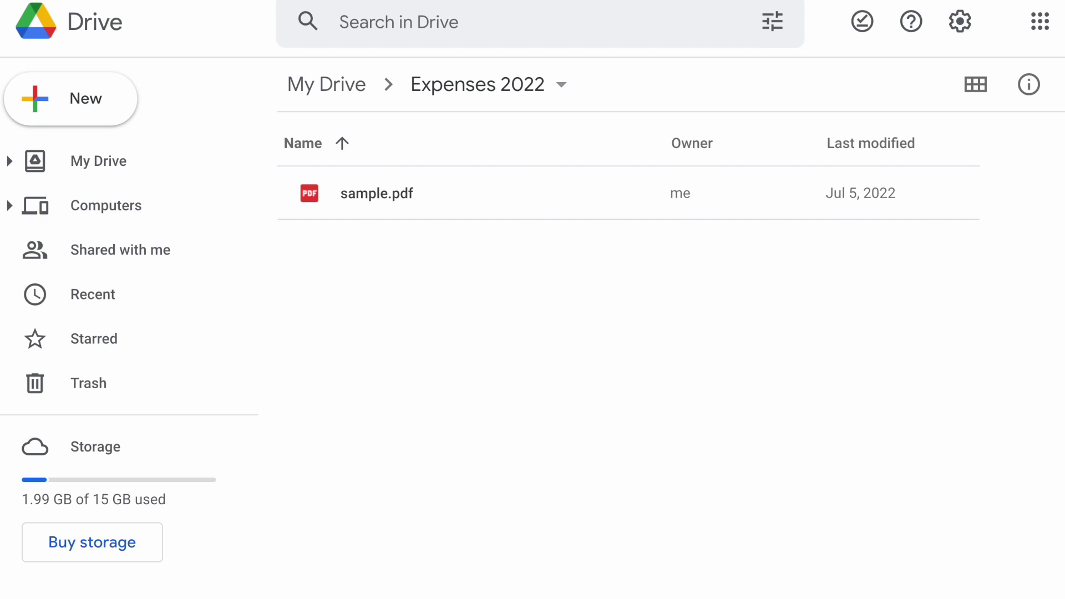
- Upload the whole Violin folder from the Desktop into Expenses 2022
{"action": "left_click", "coordinate": [86, 98]}
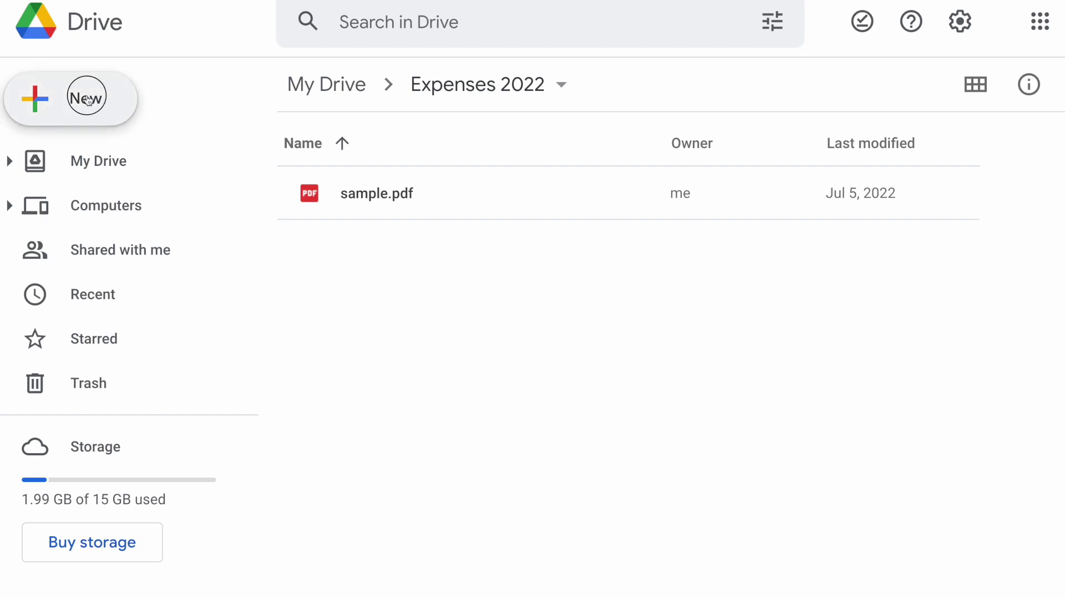
{"action": "left_click", "coordinate": [146, 208]}
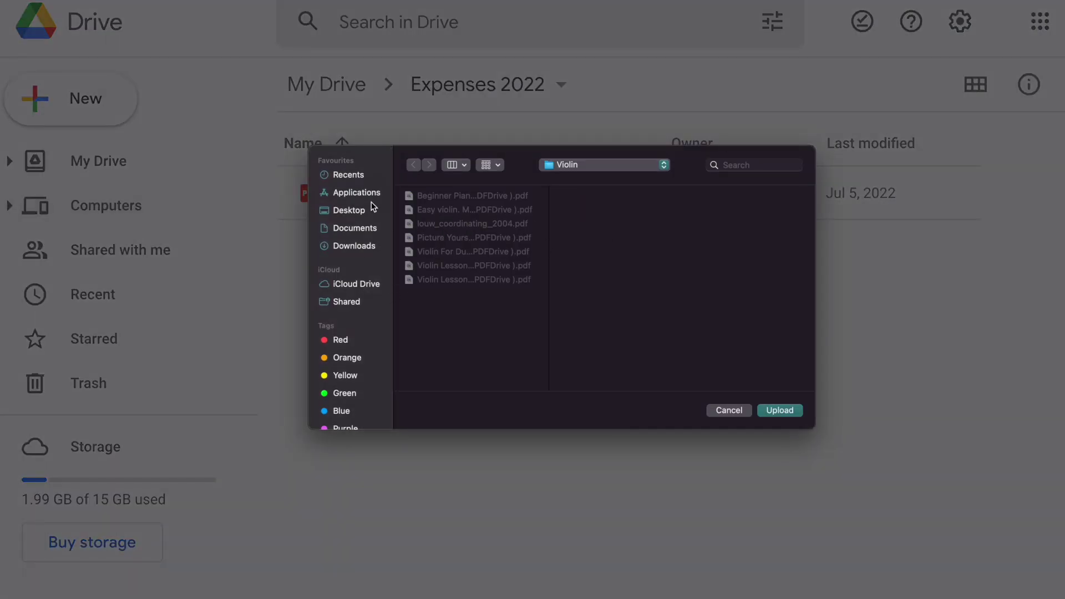
{"action": "left_click", "coordinate": [348, 212]}
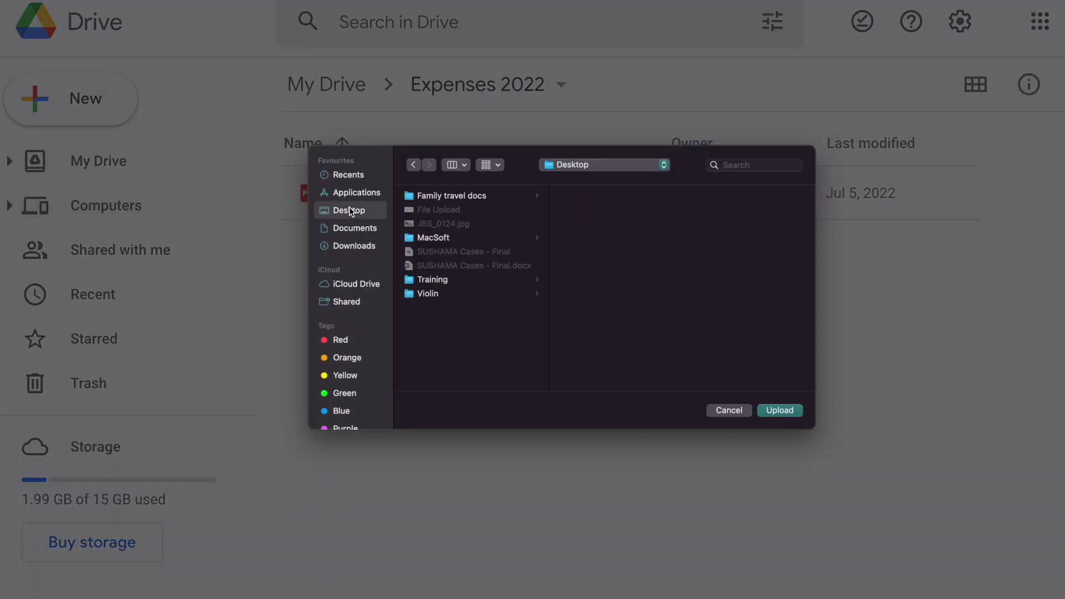
{"action": "left_click", "coordinate": [428, 294]}
{"action": "left_click", "coordinate": [780, 411]}
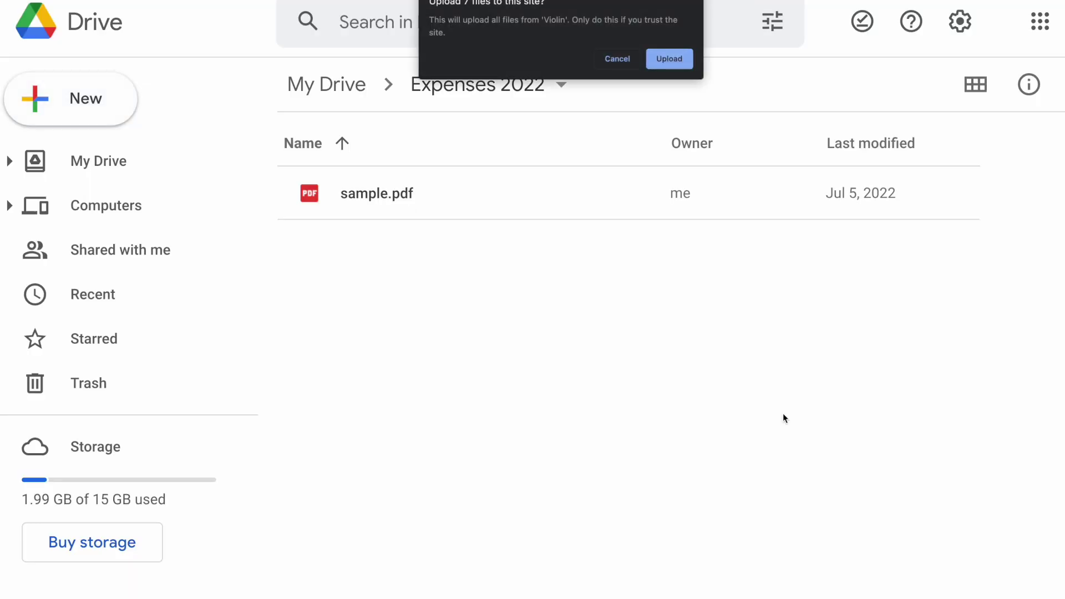
{"action": "left_click", "coordinate": [670, 58]}
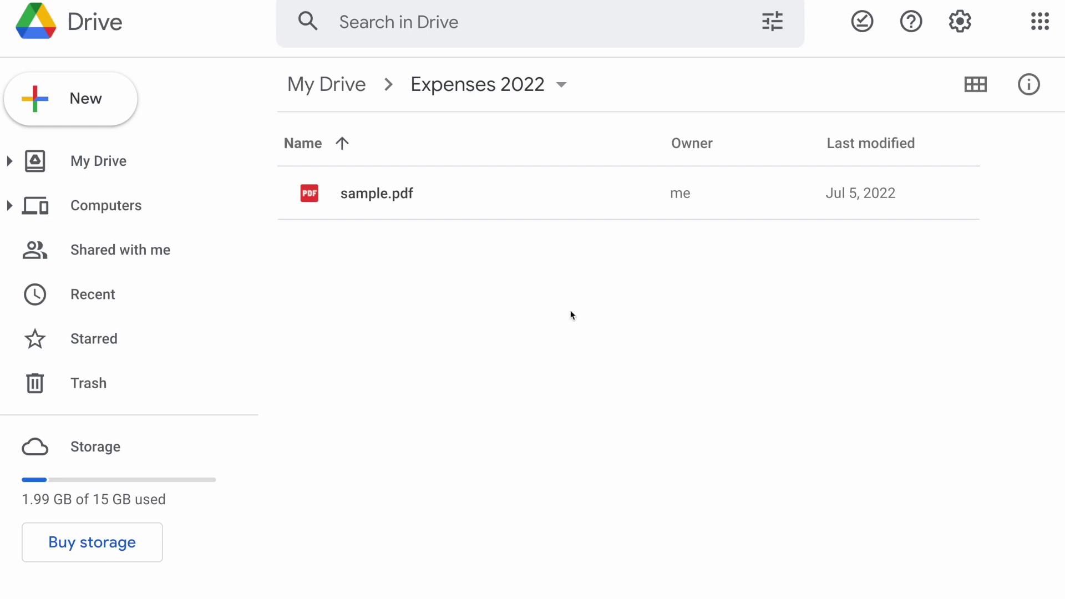
{"action": "left_click", "coordinate": [82, 100]}
{"action": "left_click", "coordinate": [119, 161]}
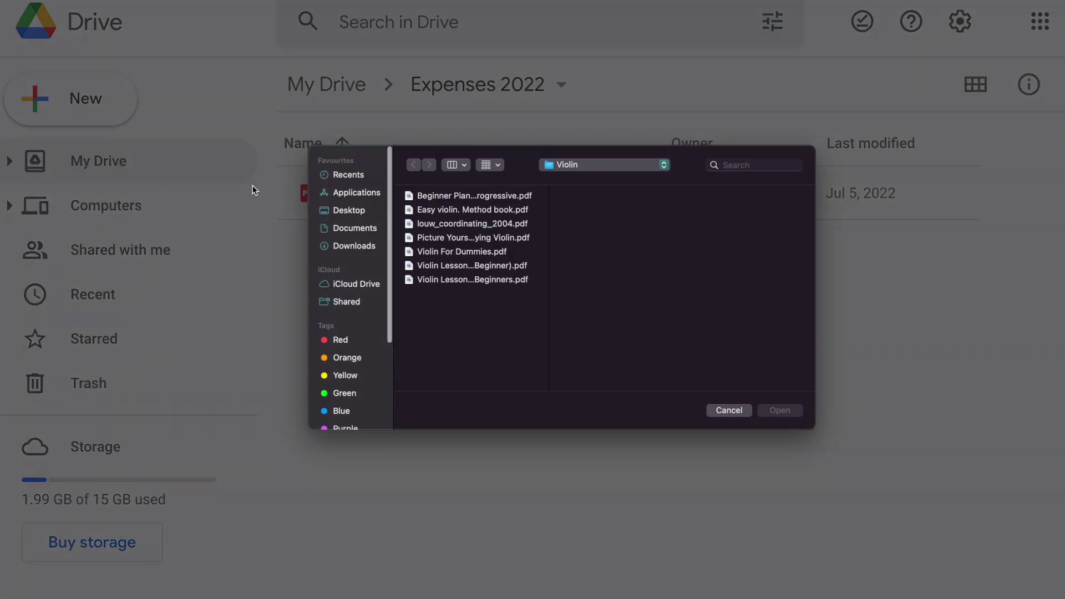
{"action": "left_click", "coordinate": [451, 198]}
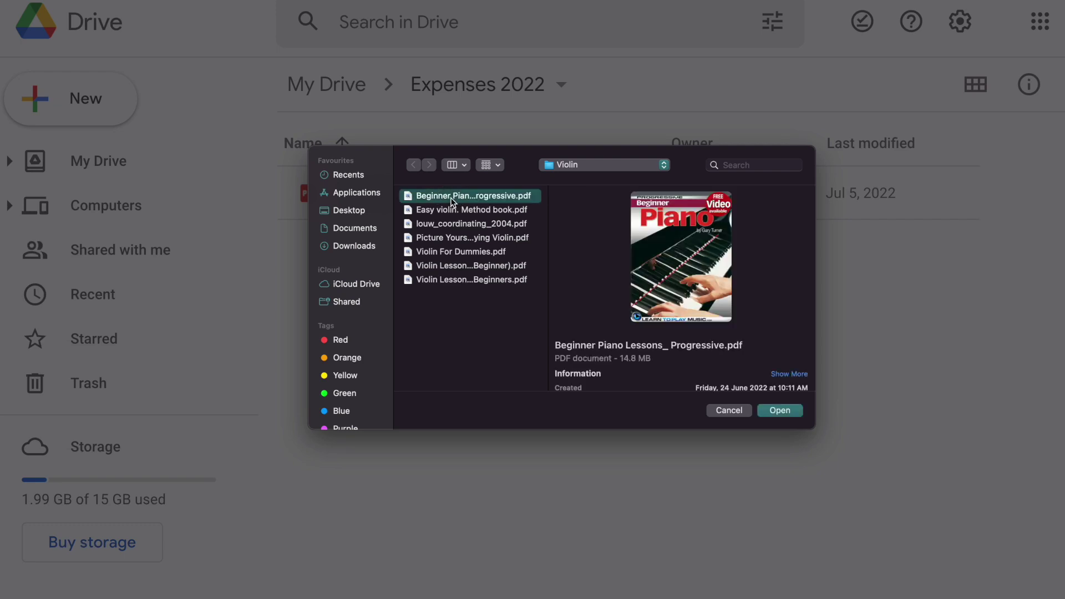
{"action": "left_click", "coordinate": [440, 281], "text": "shift"}
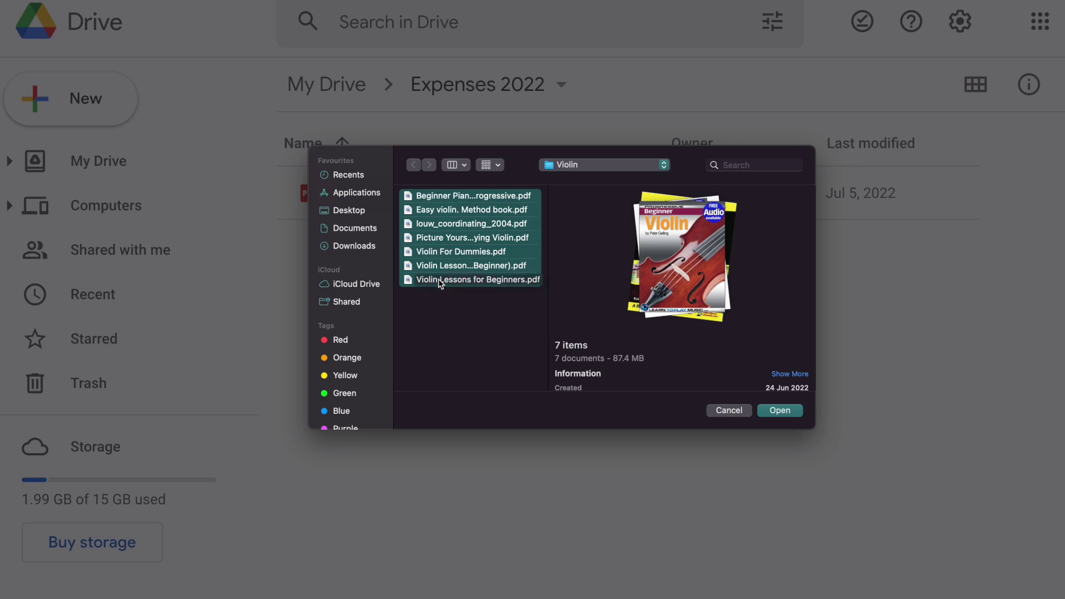
{"action": "left_click", "coordinate": [444, 306]}
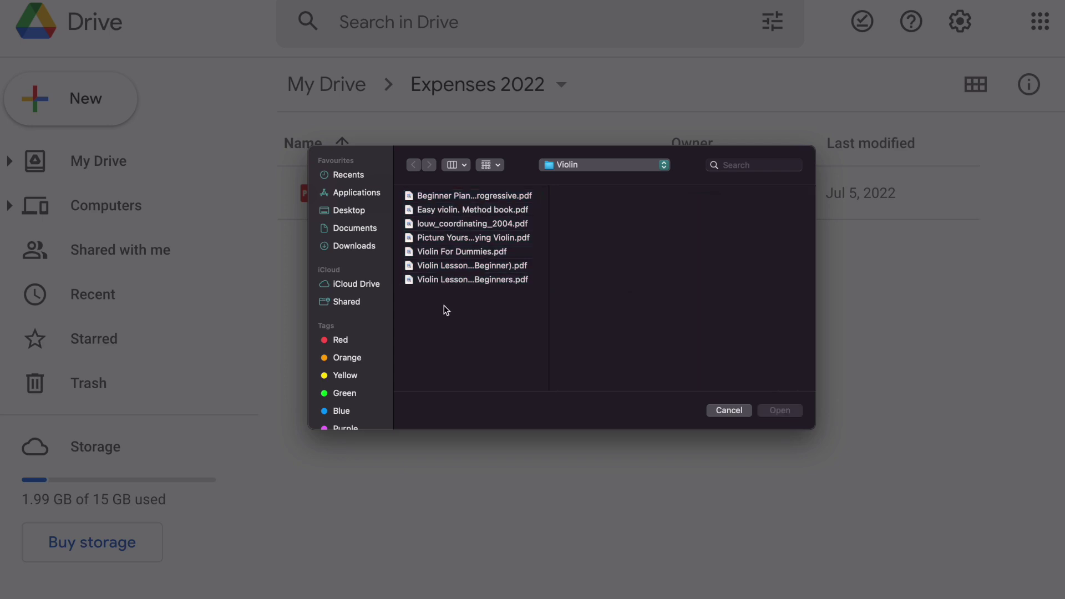
{"action": "left_click", "coordinate": [447, 197]}
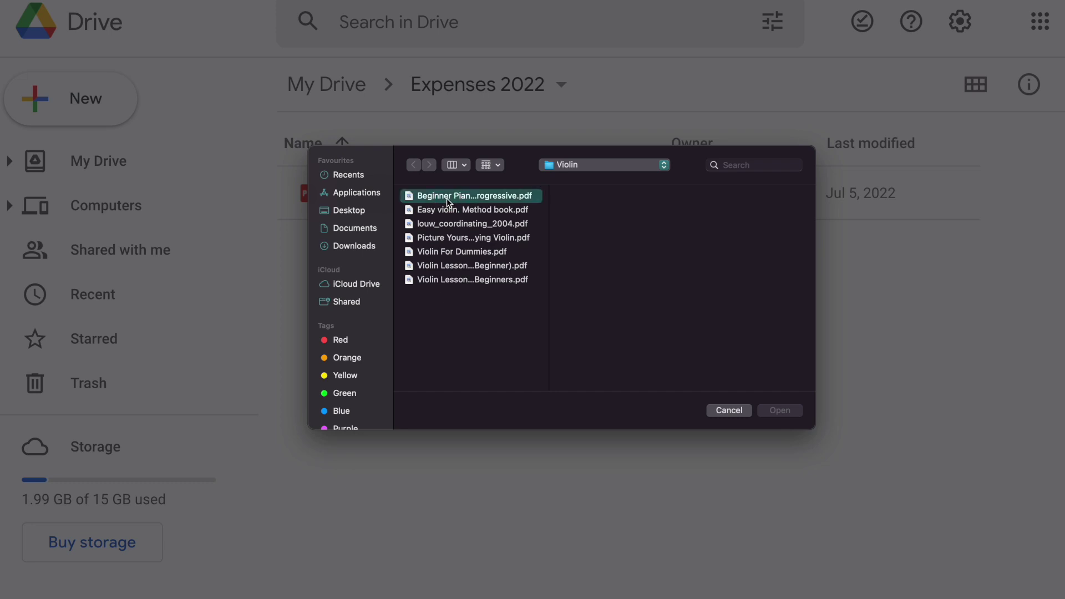
{"action": "left_click", "coordinate": [442, 279], "text": "super"}
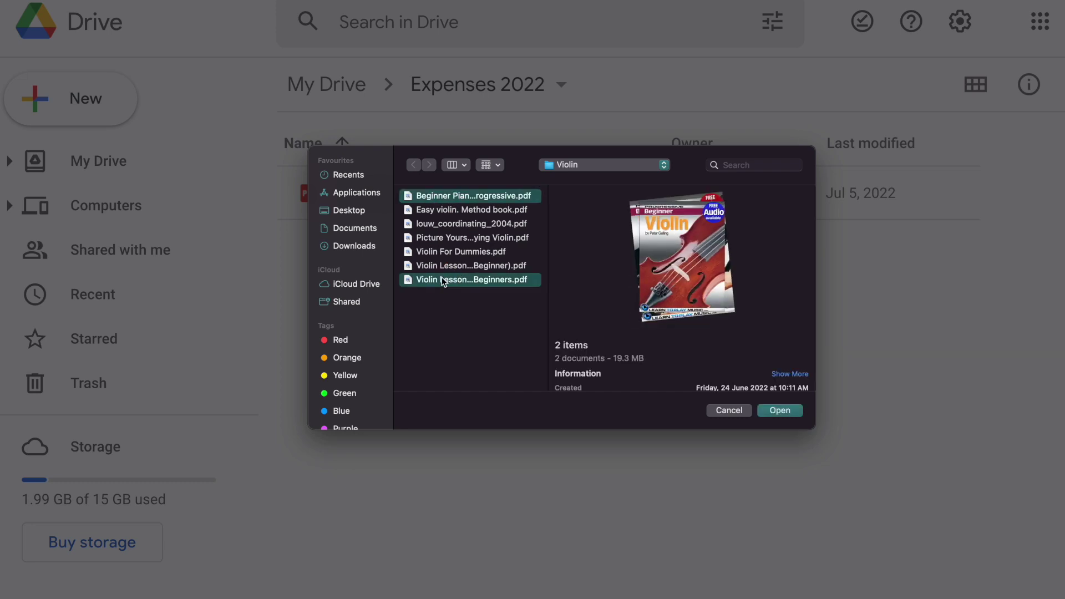
{"action": "left_click", "coordinate": [447, 239], "text": "super"}
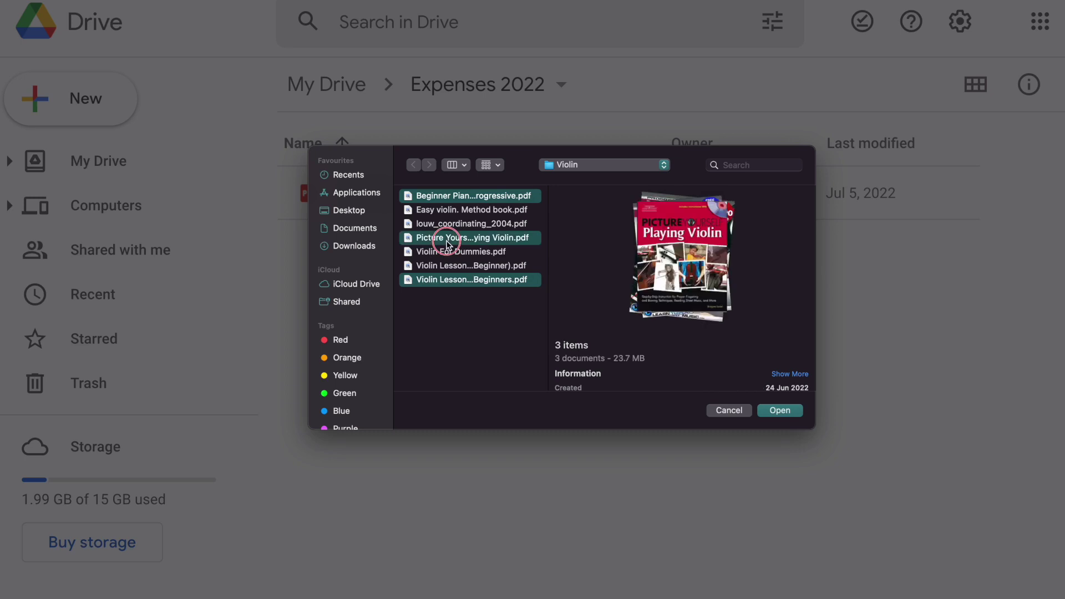
{"action": "left_click", "coordinate": [448, 252], "text": "super"}
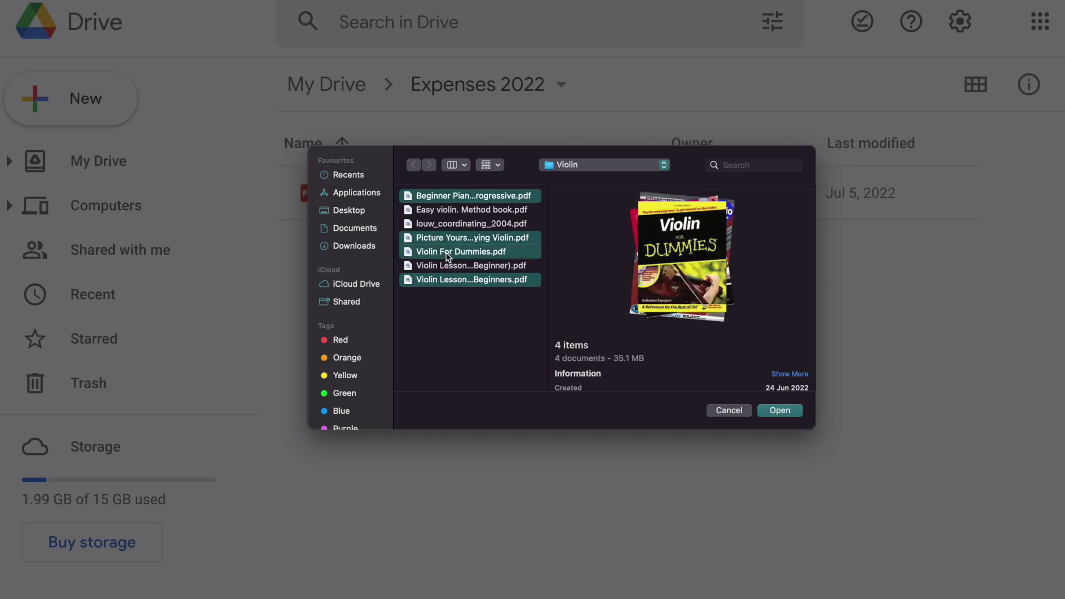
{"action": "left_click", "coordinate": [721, 410]}
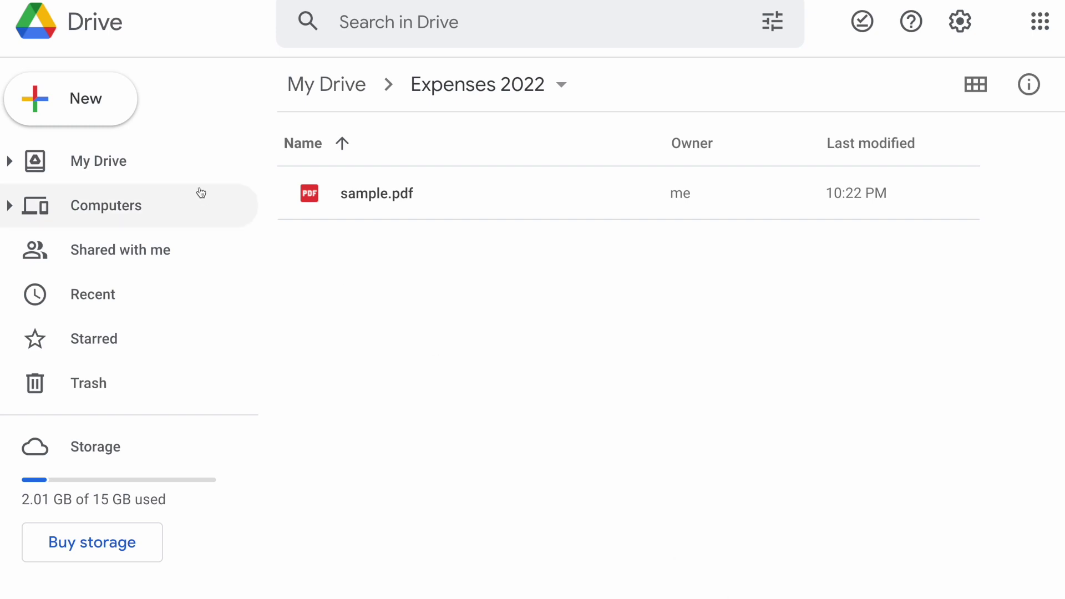
- Upload all four files of the Training folder into Expenses 2022, replacing existing items
{"action": "left_click", "coordinate": [85, 108]}
{"action": "left_click", "coordinate": [111, 160]}
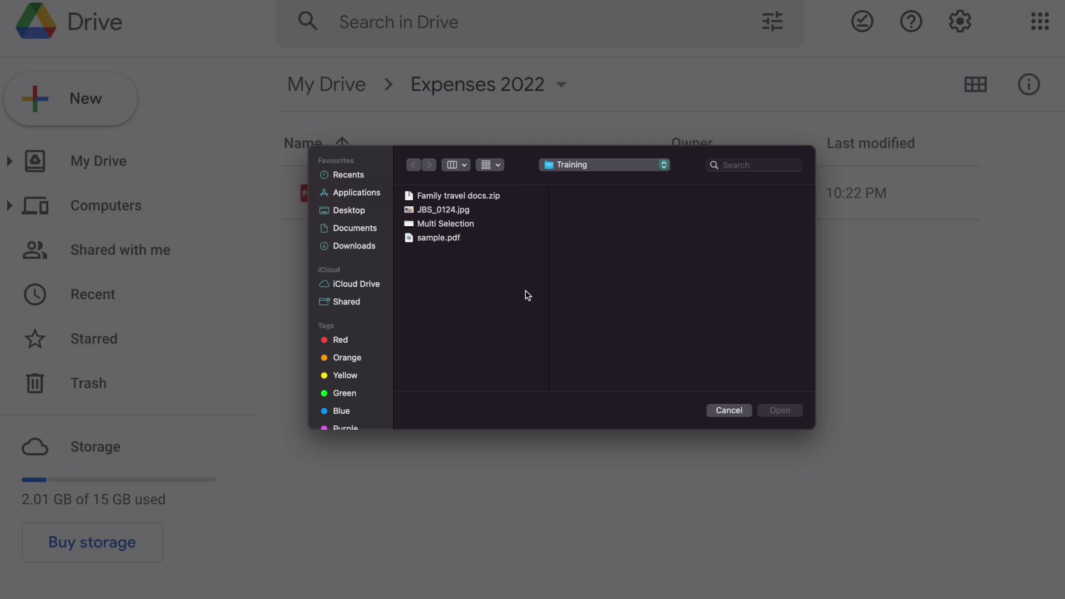
{"action": "left_click_drag", "start_coordinate": [506, 292], "coordinate": [405, 178]}
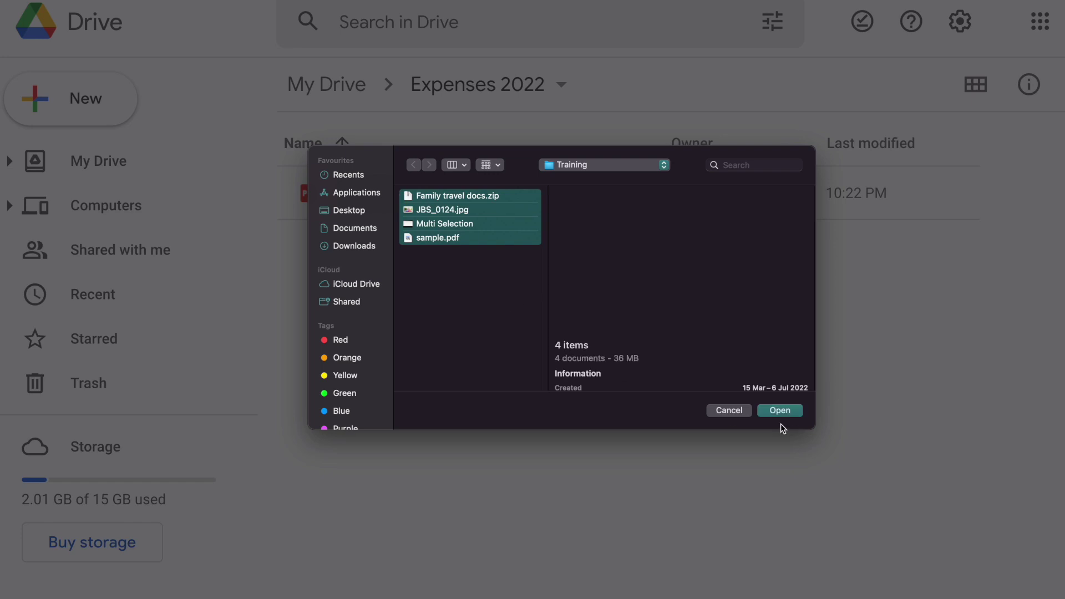
{"action": "left_click", "coordinate": [779, 413]}
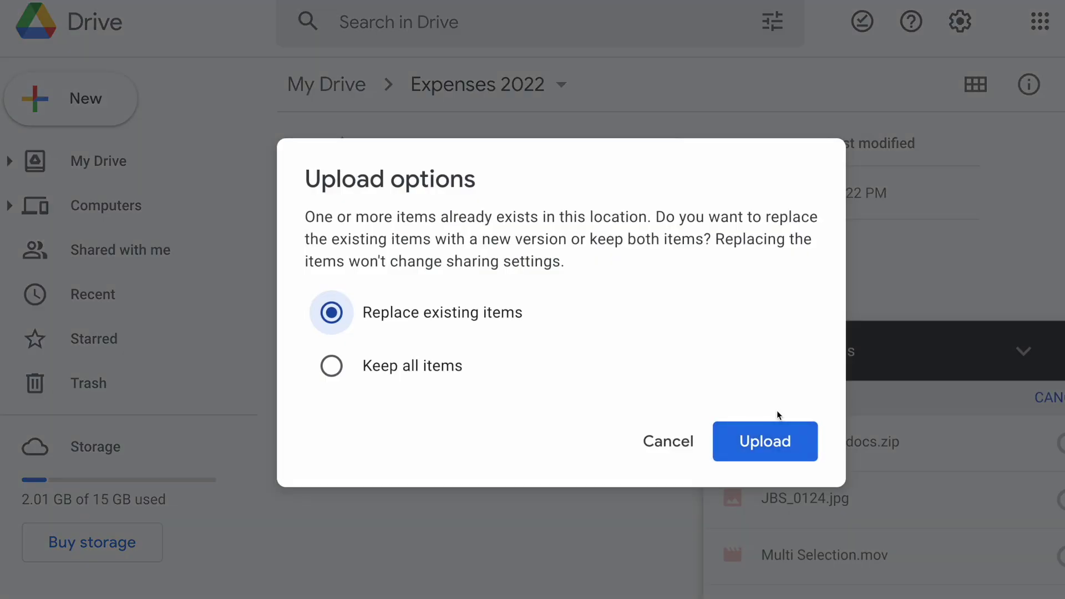
{"action": "left_click", "coordinate": [766, 443]}
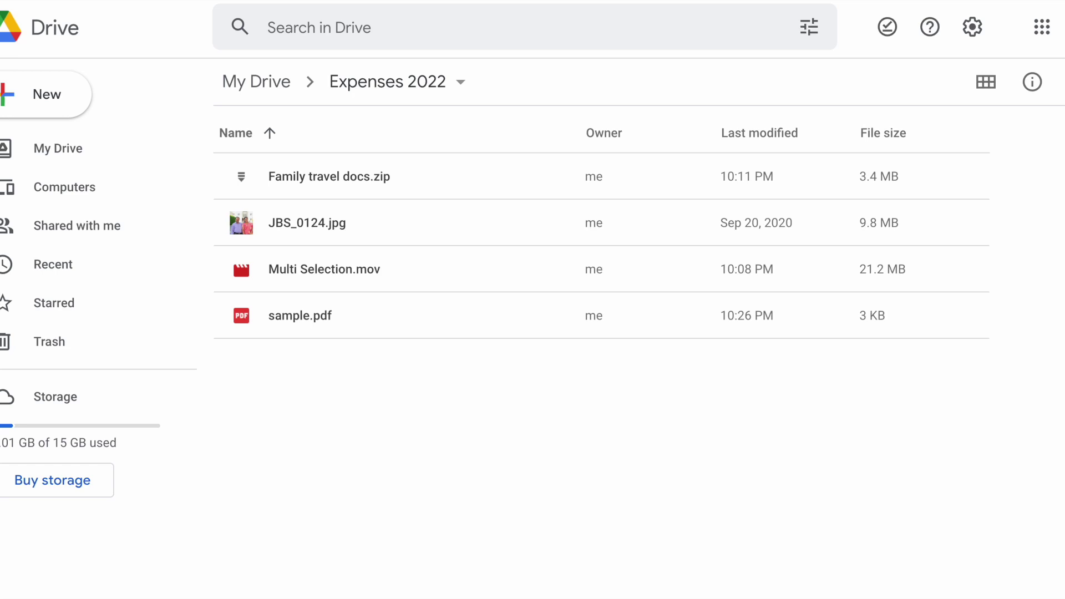
{"action": "left_click", "coordinate": [807, 133]}
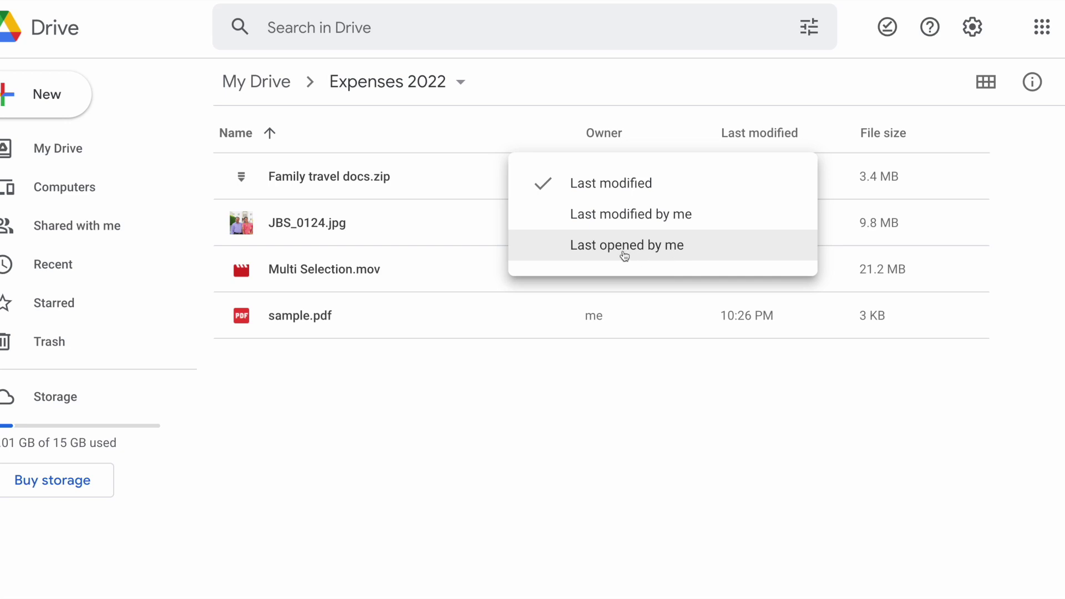
{"action": "left_click", "coordinate": [662, 422]}
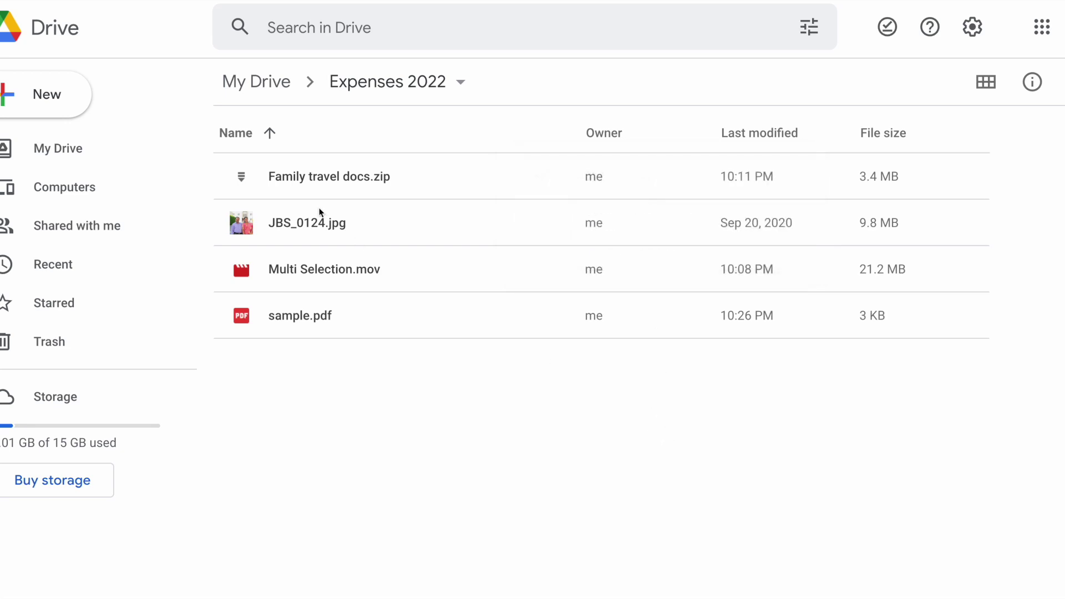
{"action": "left_click", "coordinate": [242, 137]}
{"action": "left_click", "coordinate": [242, 137]}
- Add sample.pdf and JBS_0124.jpg in the Expenses 2022 folder to the starred items
{"action": "right_click", "coordinate": [297, 317]}
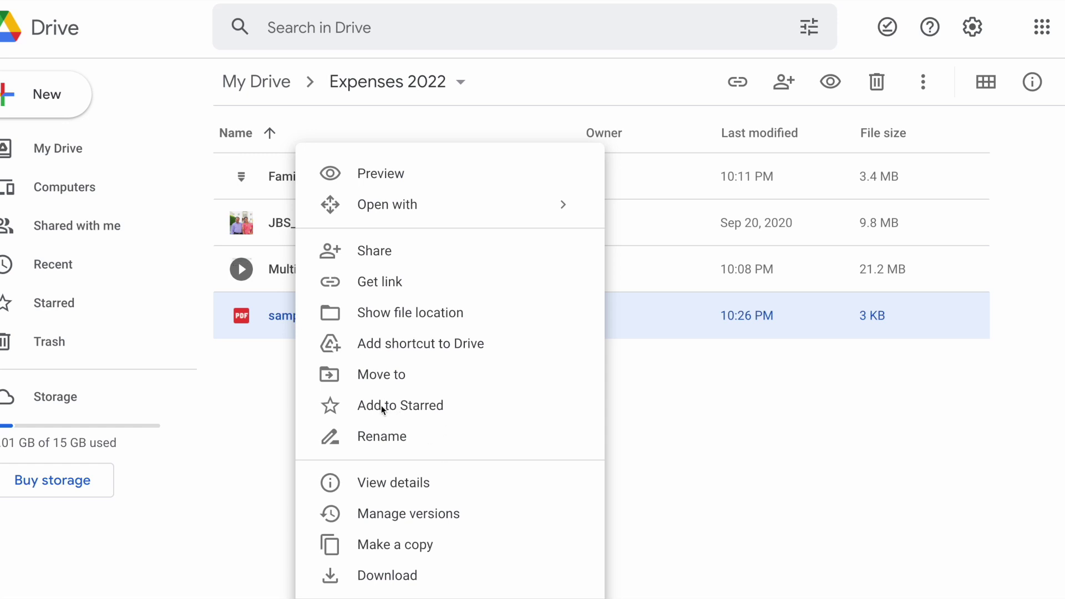
{"action": "left_click", "coordinate": [332, 410]}
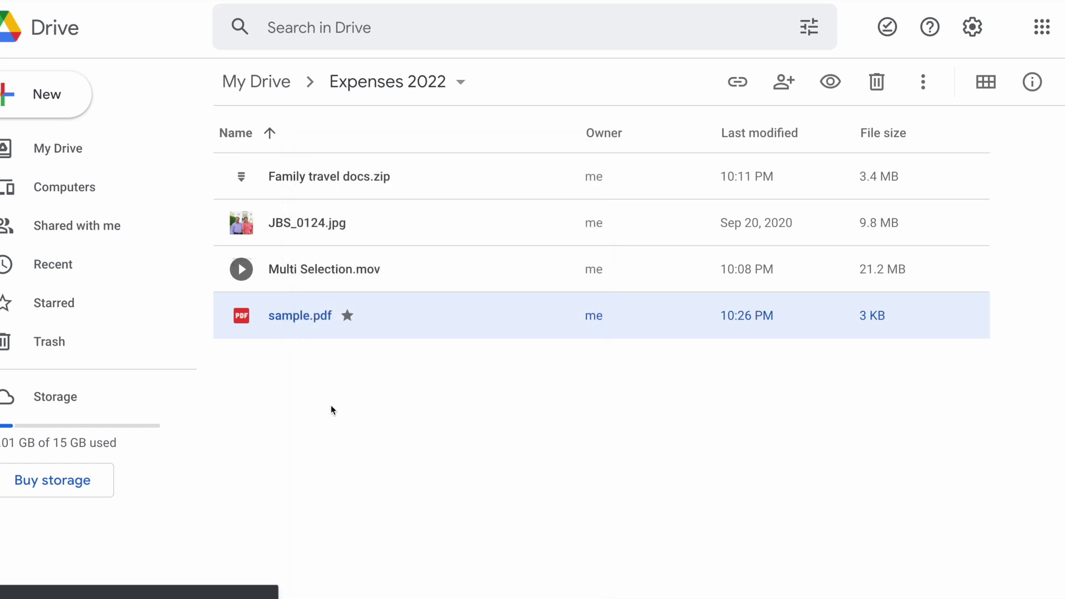
{"action": "left_click", "coordinate": [301, 230]}
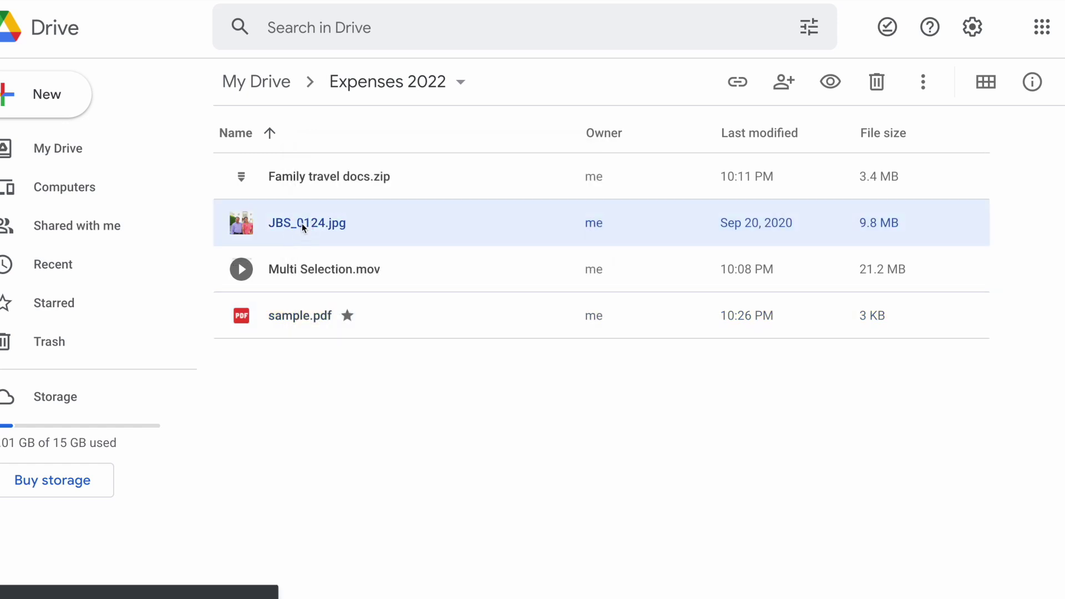
{"action": "right_click", "coordinate": [302, 223]}
{"action": "left_click", "coordinate": [336, 408]}
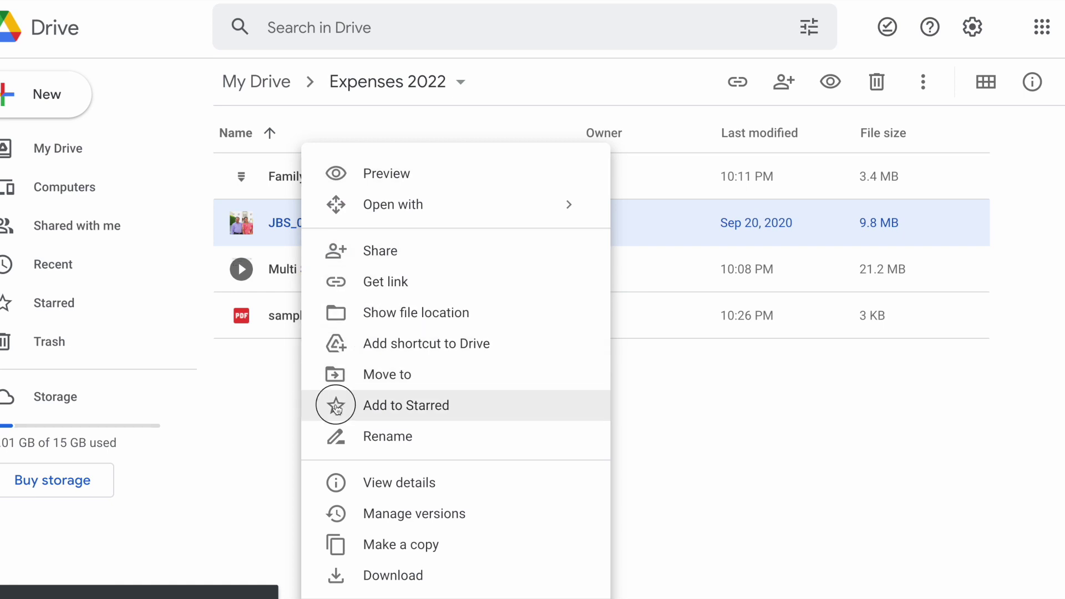
{"action": "left_click", "coordinate": [395, 409]}
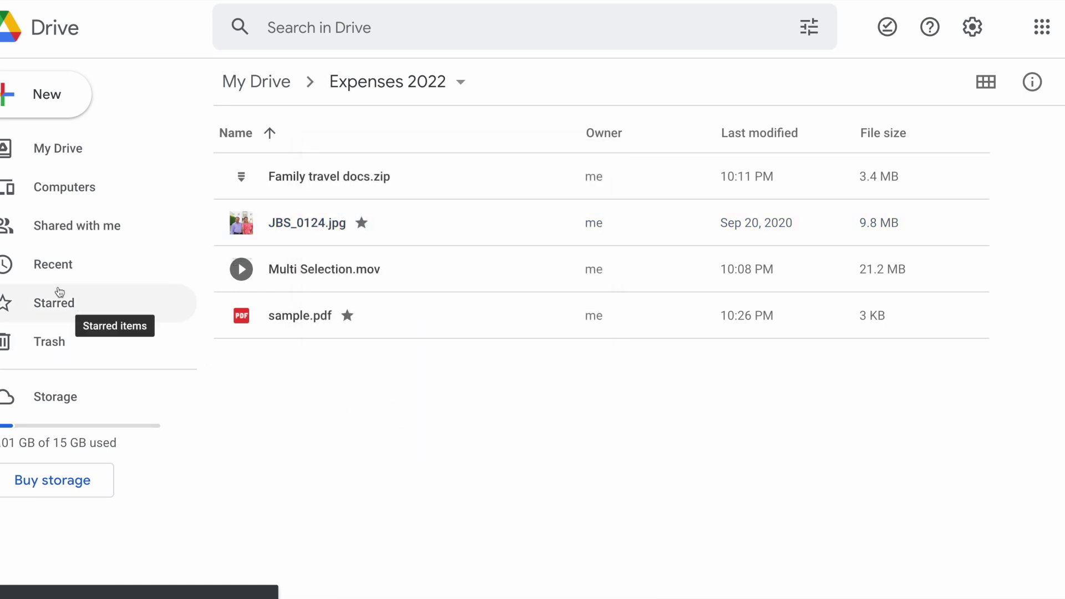
- Show the starred items and download sample.pdf from there
{"action": "left_click", "coordinate": [51, 306]}
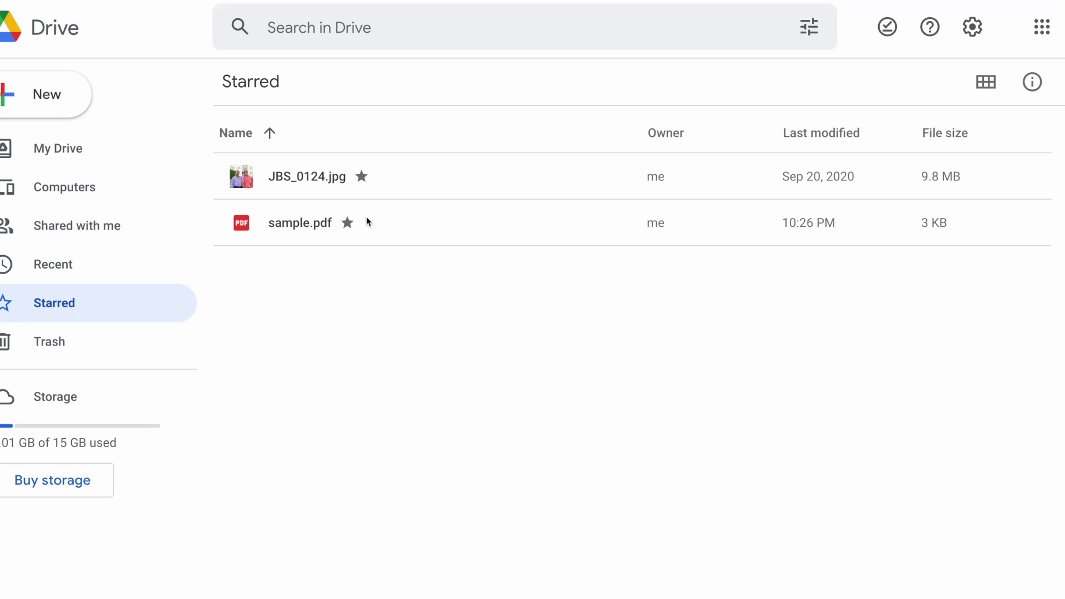
{"action": "right_click", "coordinate": [314, 228]}
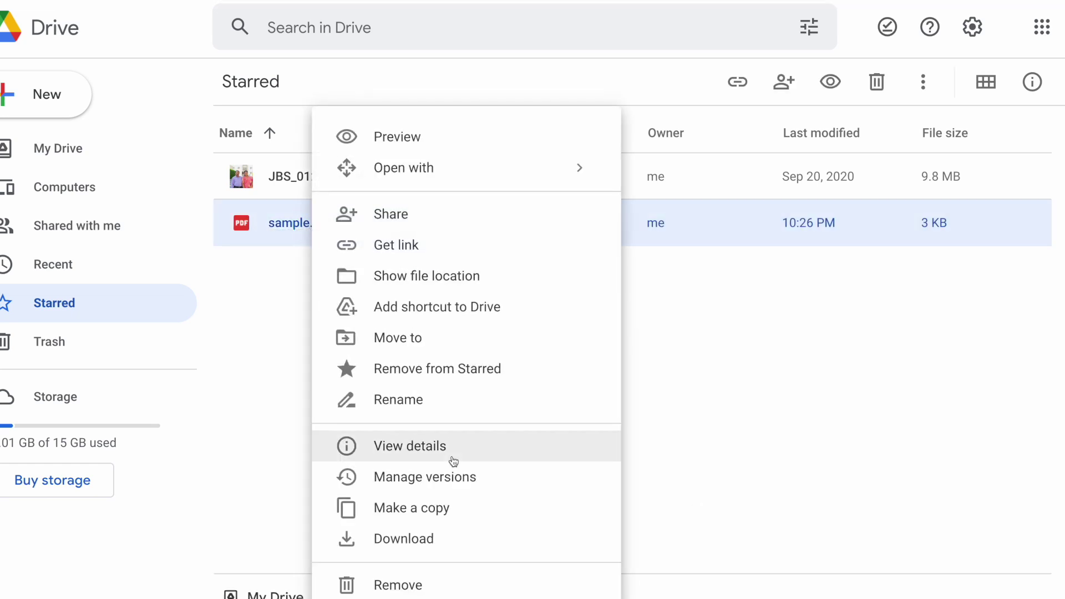
{"action": "left_click", "coordinate": [421, 538]}
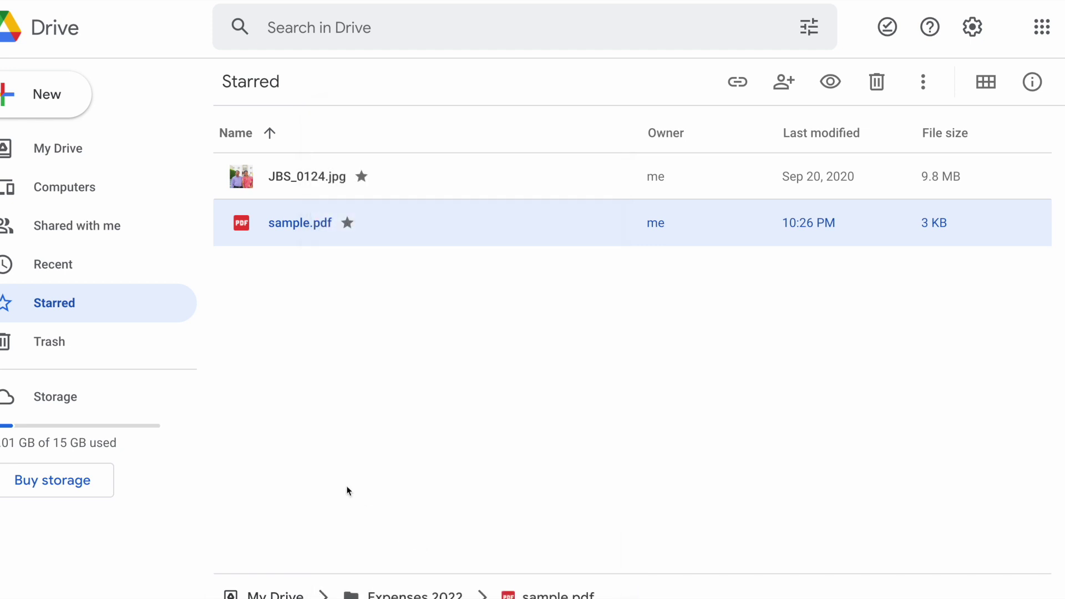
- Rename the starred sample.pdf as "sample New.pdf"
{"action": "right_click", "coordinate": [306, 225]}
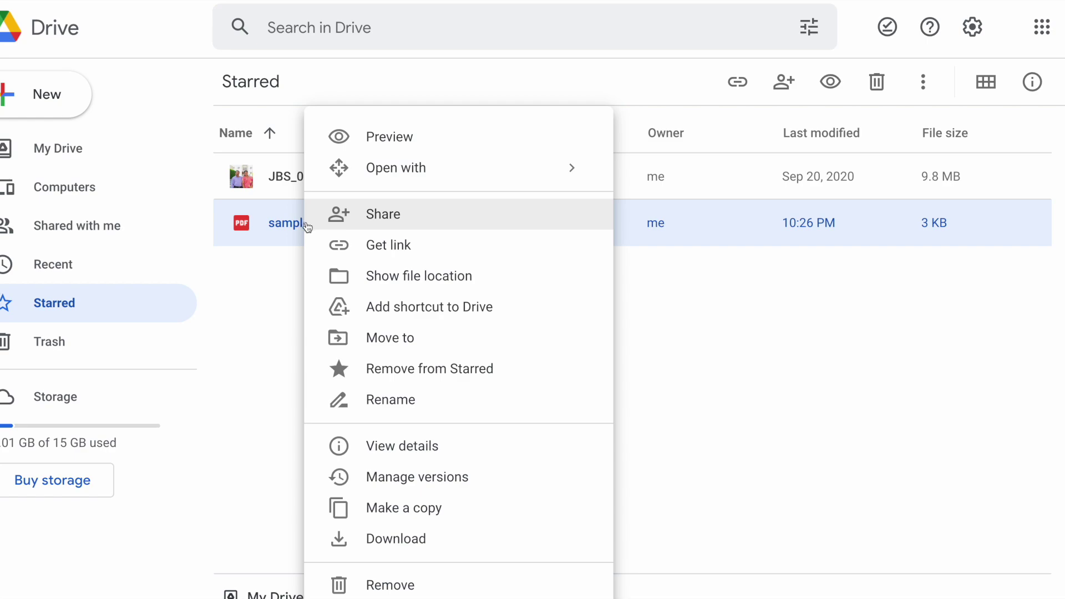
{"action": "left_click", "coordinate": [388, 399]}
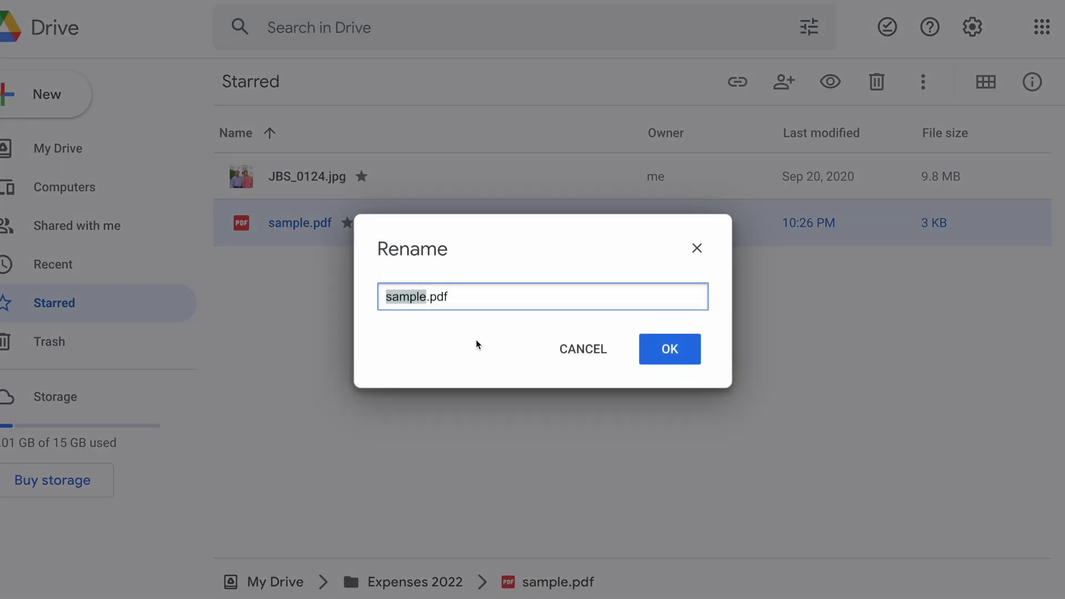
{"action": "key", "text": "Right"}
{"action": "type", "text": "New"}
{"action": "key", "text": "Return"}
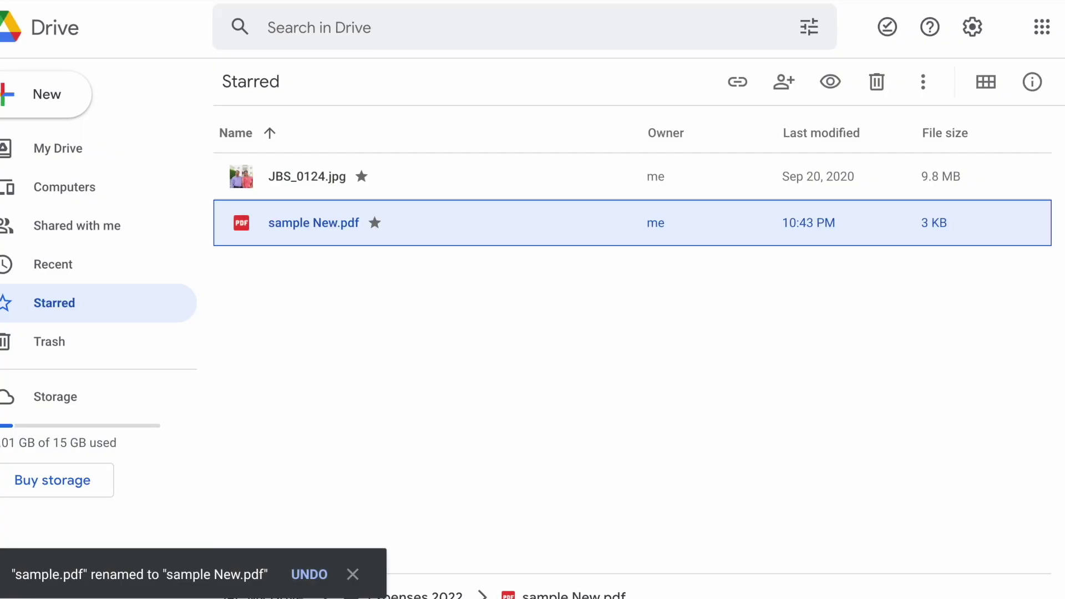
- Make a copy of sample New.pdf and select the copy
{"action": "right_click", "coordinate": [333, 224]}
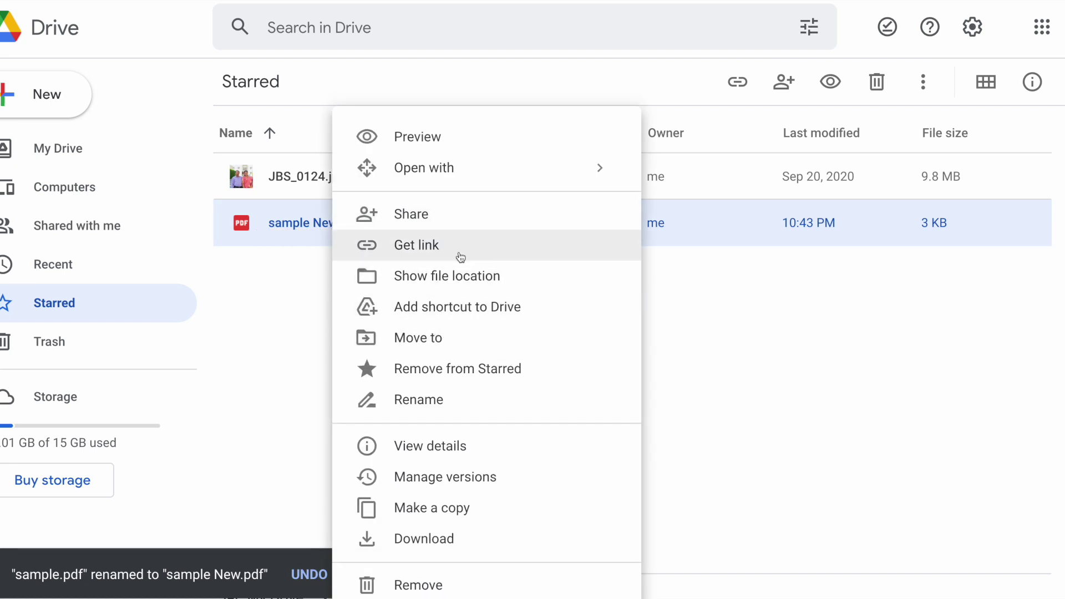
{"action": "left_click", "coordinate": [451, 511]}
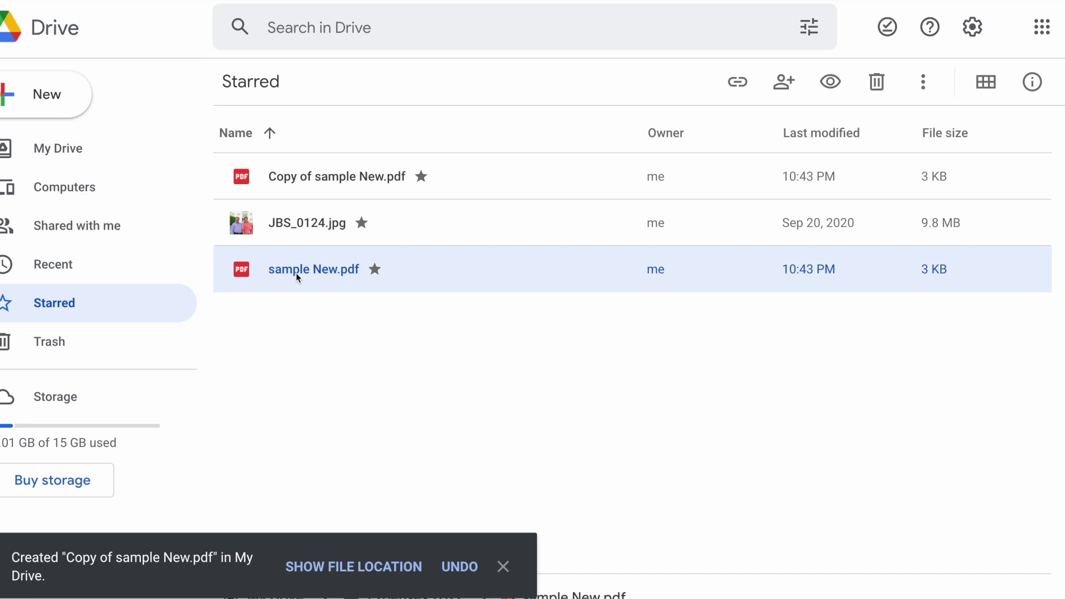
{"action": "left_click", "coordinate": [321, 189]}
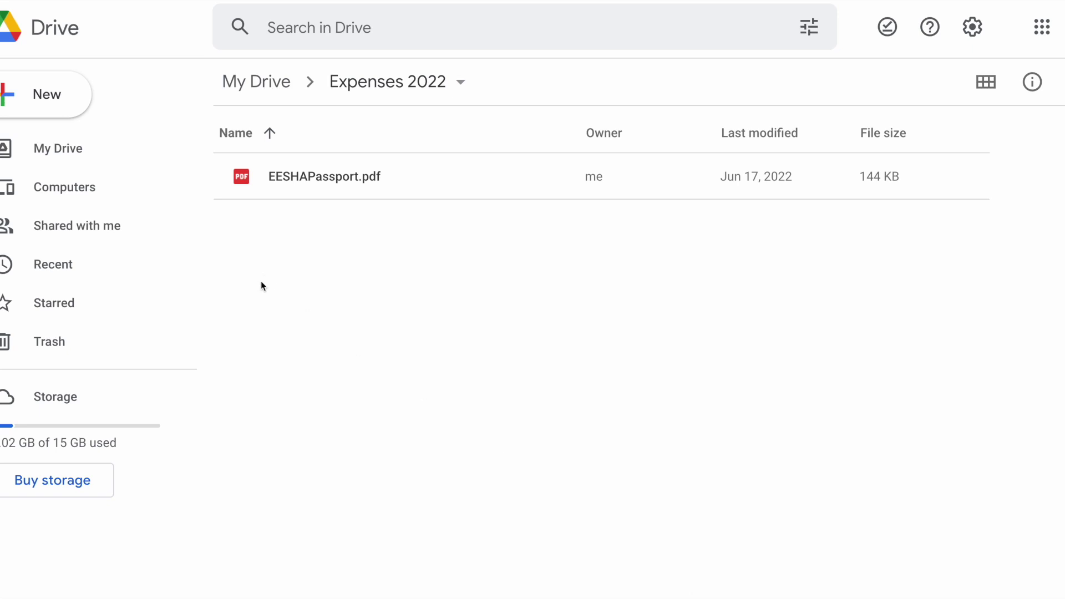
- Move the passport PDF from Expenses 2022 to the Personal folder in My Drive
{"action": "right_click", "coordinate": [284, 183]}
{"action": "left_click", "coordinate": [385, 376]}
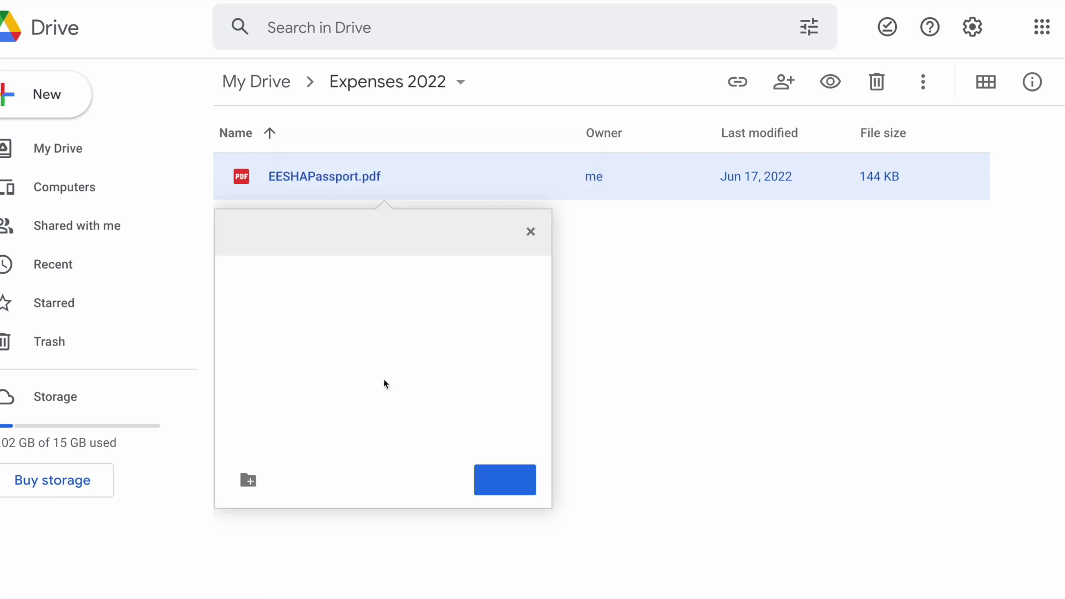
{"action": "left_click", "coordinate": [235, 238]}
{"action": "double_click", "coordinate": [308, 383]}
{"action": "left_click", "coordinate": [476, 484]}
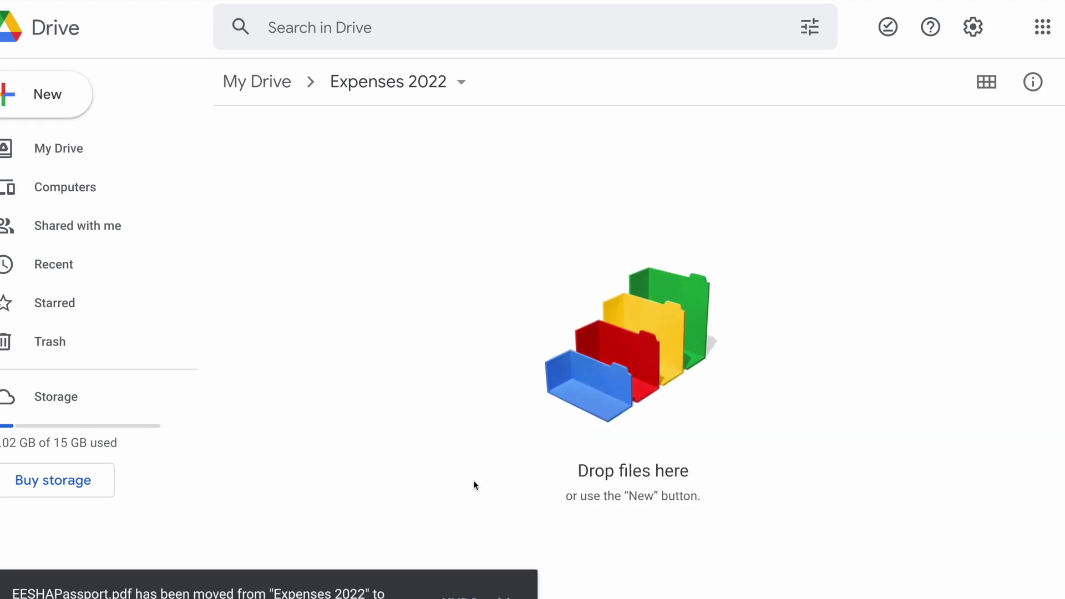
- Return to My Drive and open the Personal folder to check for the moved passport PDF
{"action": "left_click", "coordinate": [263, 90]}
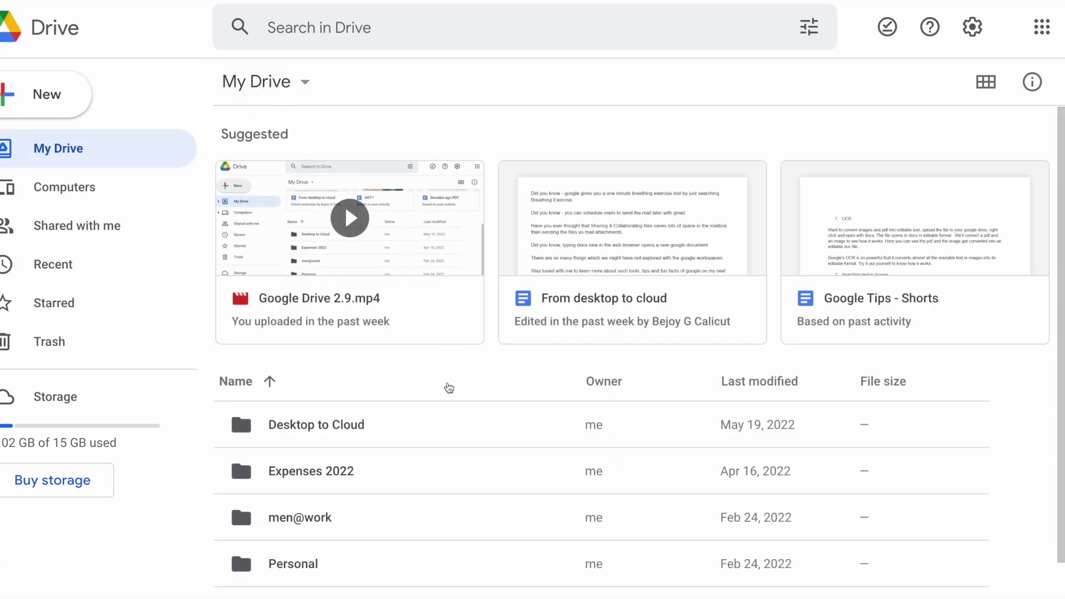
{"action": "left_click", "coordinate": [304, 565]}
{"action": "double_click", "coordinate": [304, 566]}
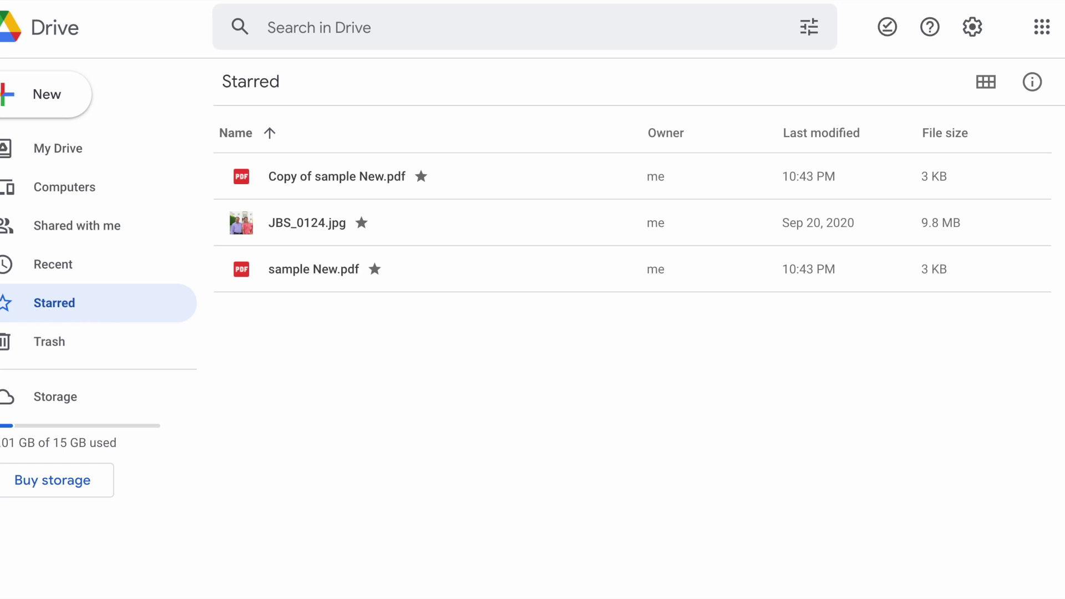
- Permanently delete JBS_0124.jpg from the trash and empty the trash of all remaining items
{"action": "left_click", "coordinate": [50, 345]}
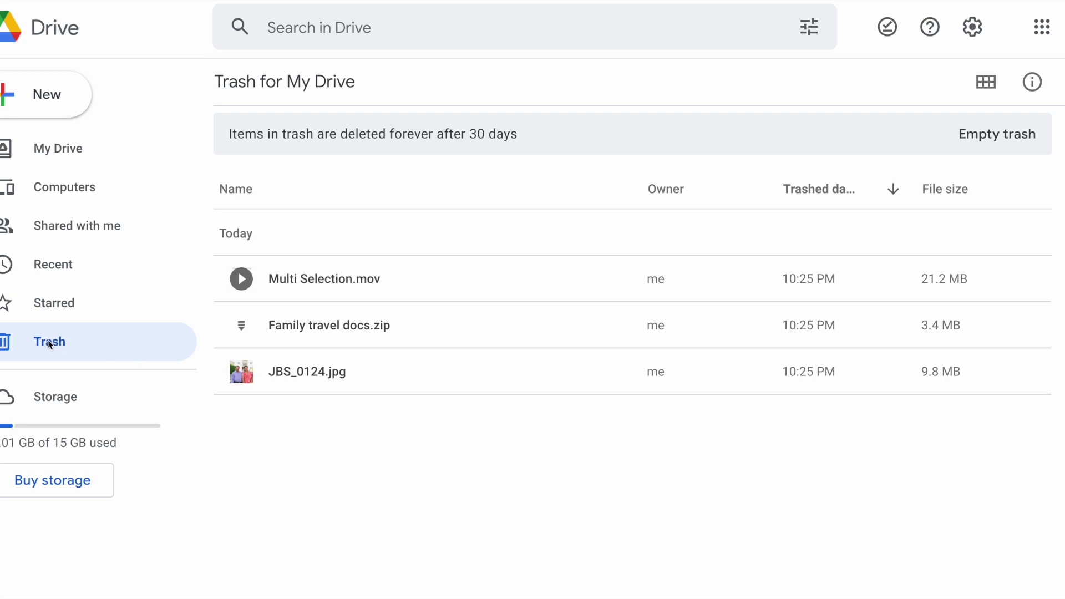
{"action": "right_click", "coordinate": [302, 371]}
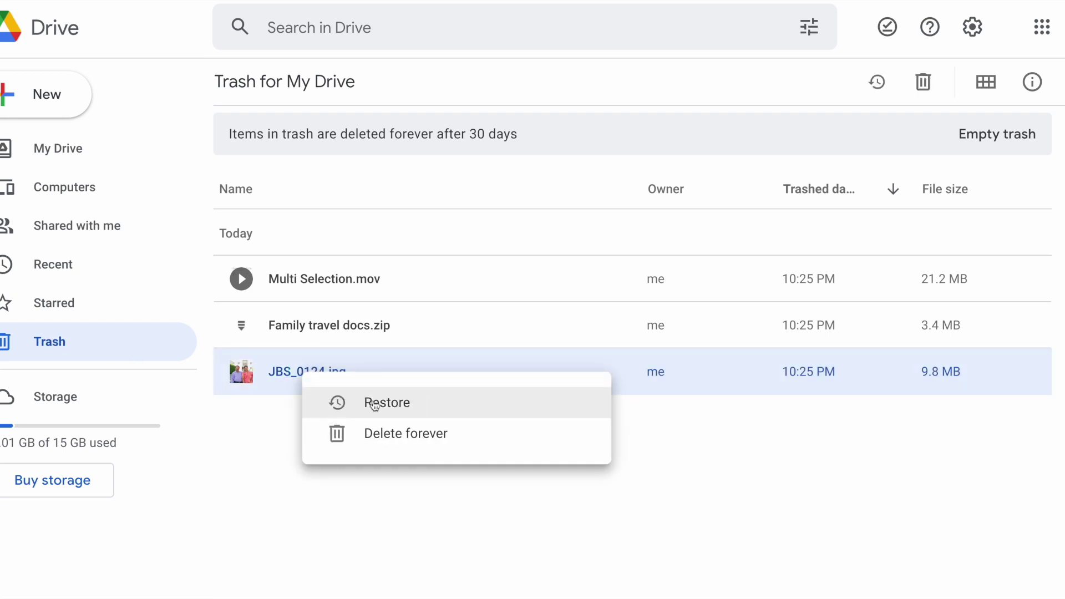
{"action": "left_click", "coordinate": [396, 444]}
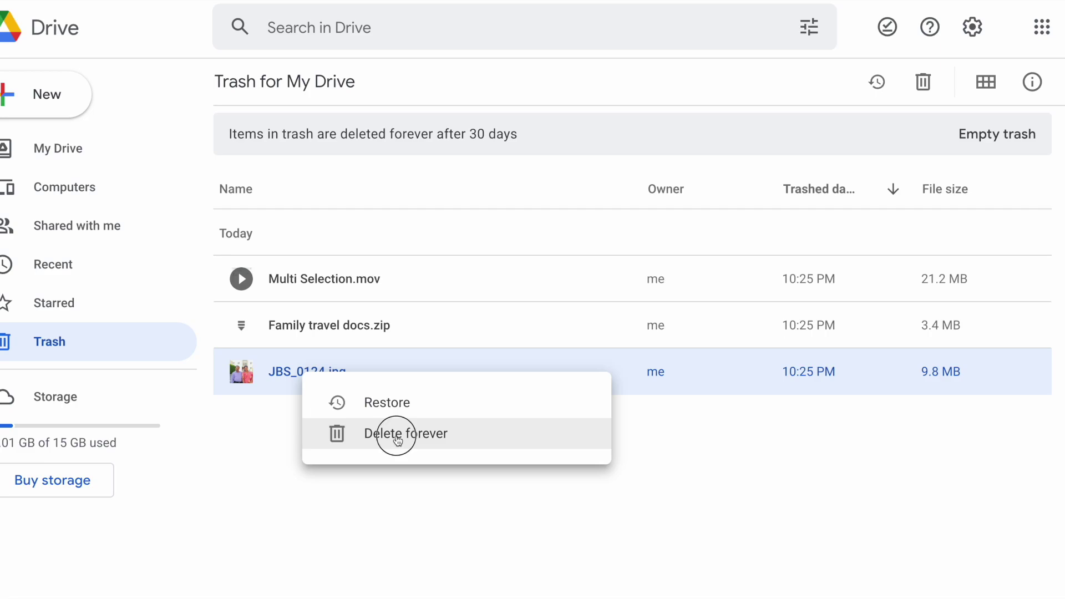
{"action": "left_click", "coordinate": [686, 361]}
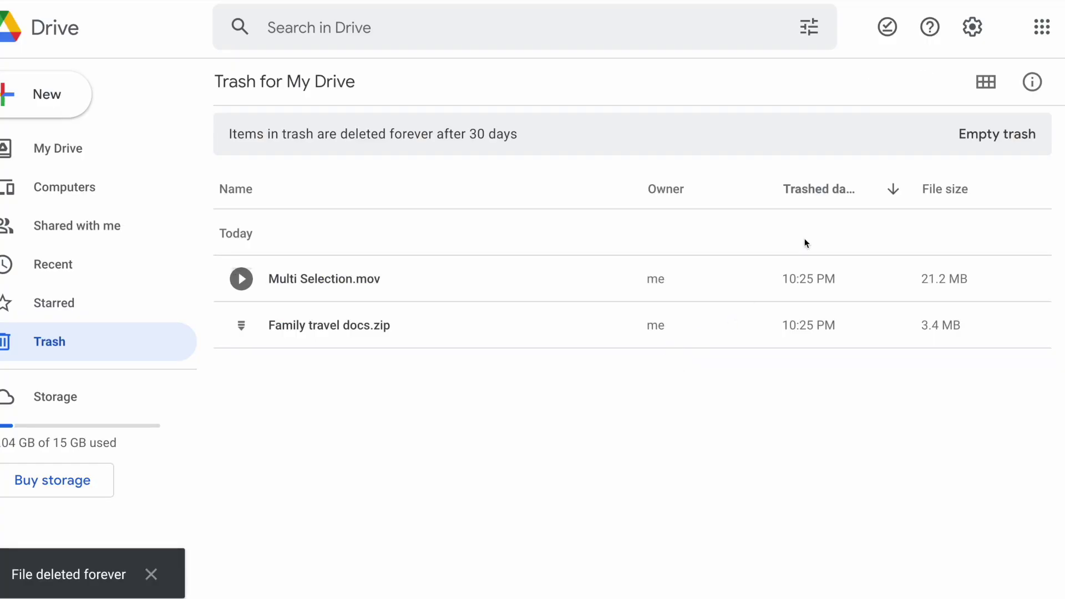
{"action": "left_click", "coordinate": [992, 139]}
{"action": "left_click", "coordinate": [675, 364]}
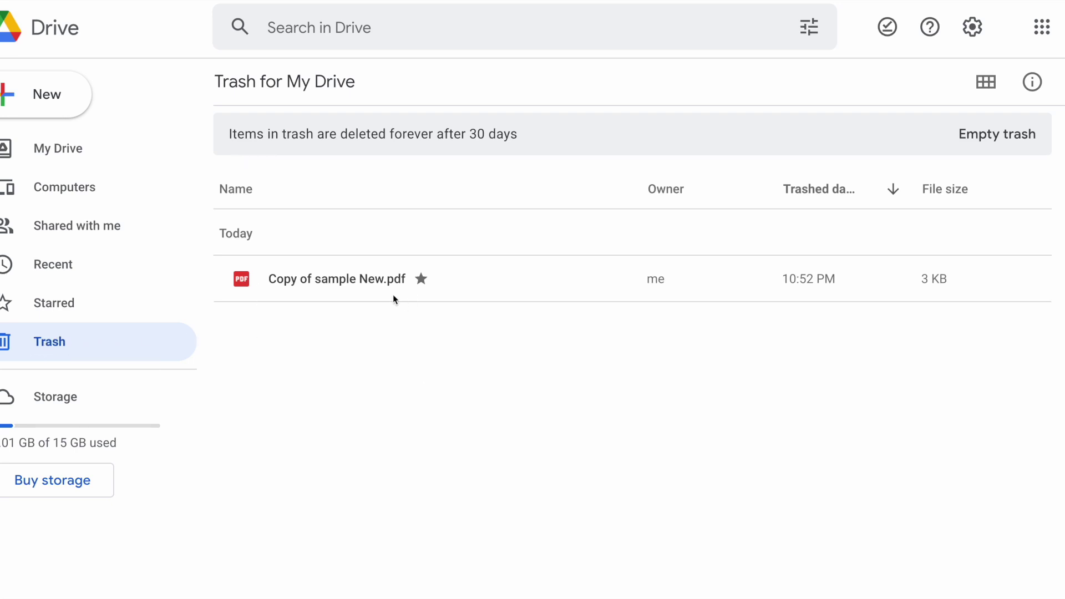
- Restore Copy of sample New.pdf from the trash and check for it among the starred items
{"action": "left_click", "coordinate": [334, 281]}
{"action": "right_click", "coordinate": [335, 281]}
{"action": "left_click", "coordinate": [419, 309]}
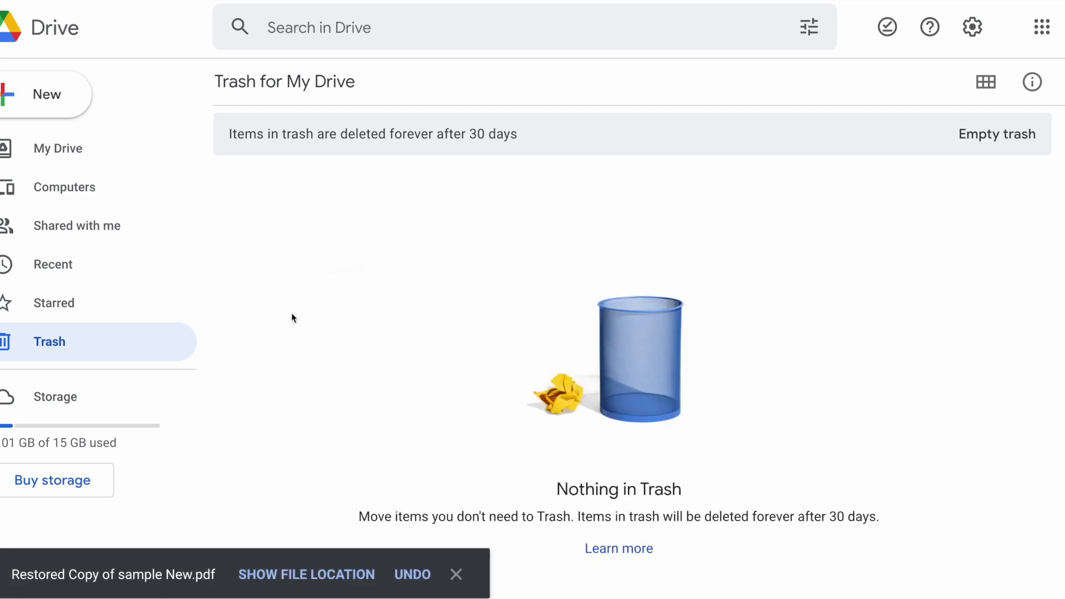
{"action": "left_click", "coordinate": [51, 305]}
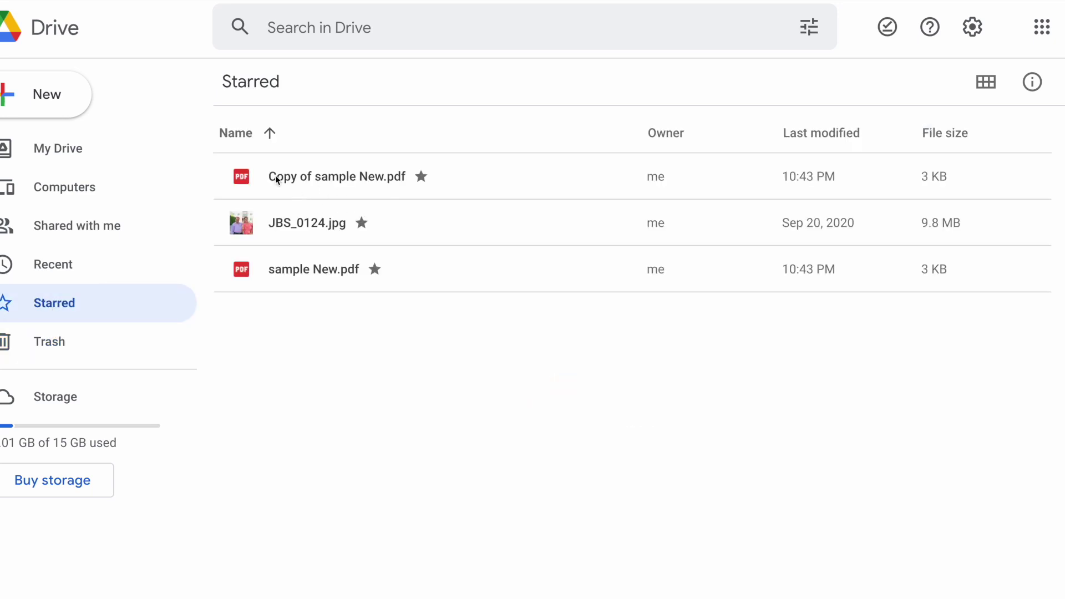